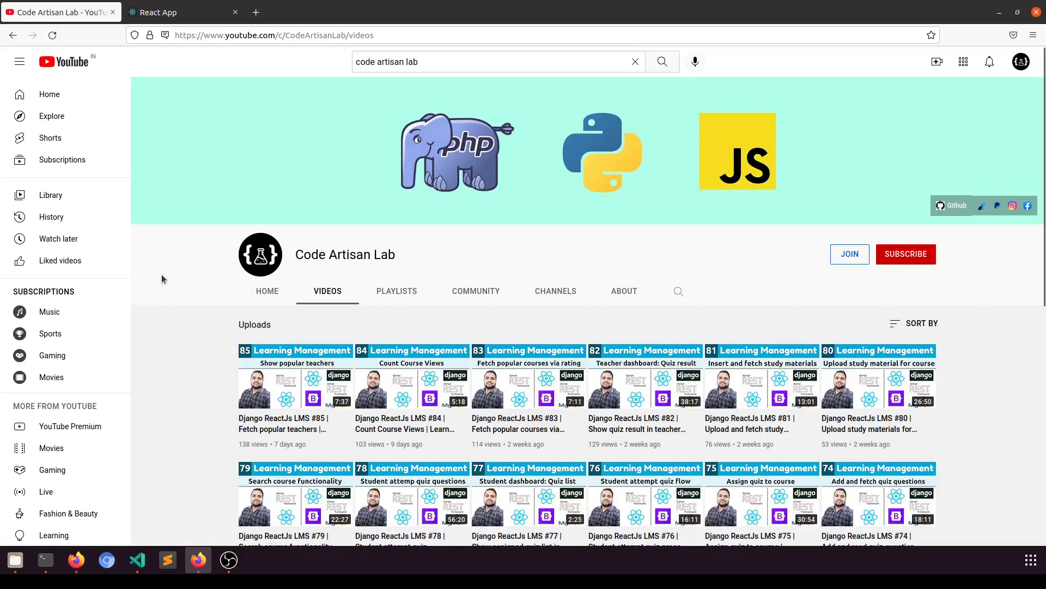
# Step: Bring the React App tab forward and return to the top of its home page
pyautogui.click(166, 12)
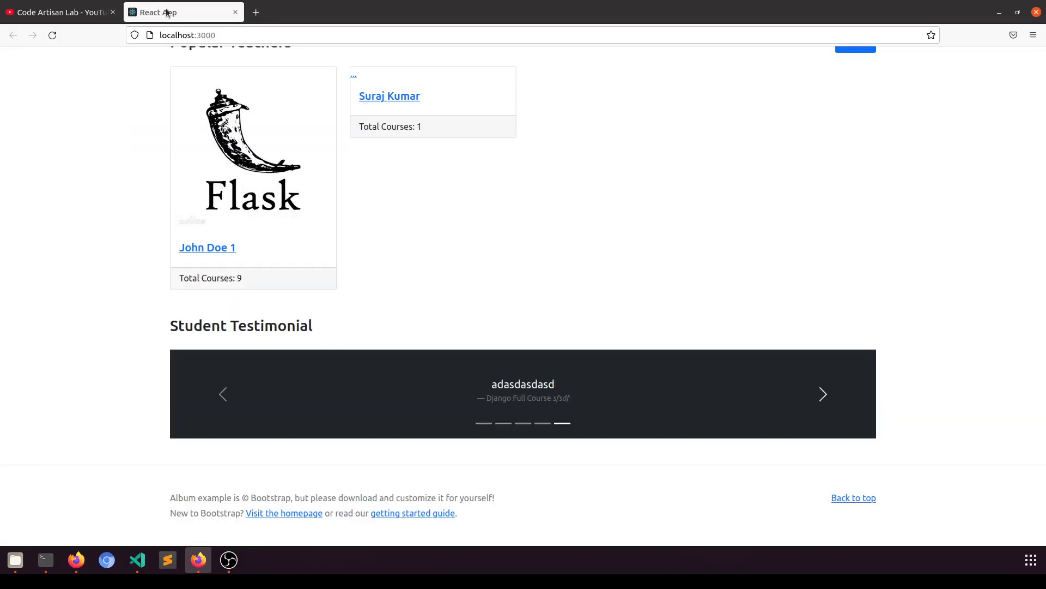
pyautogui.click(46, 12)
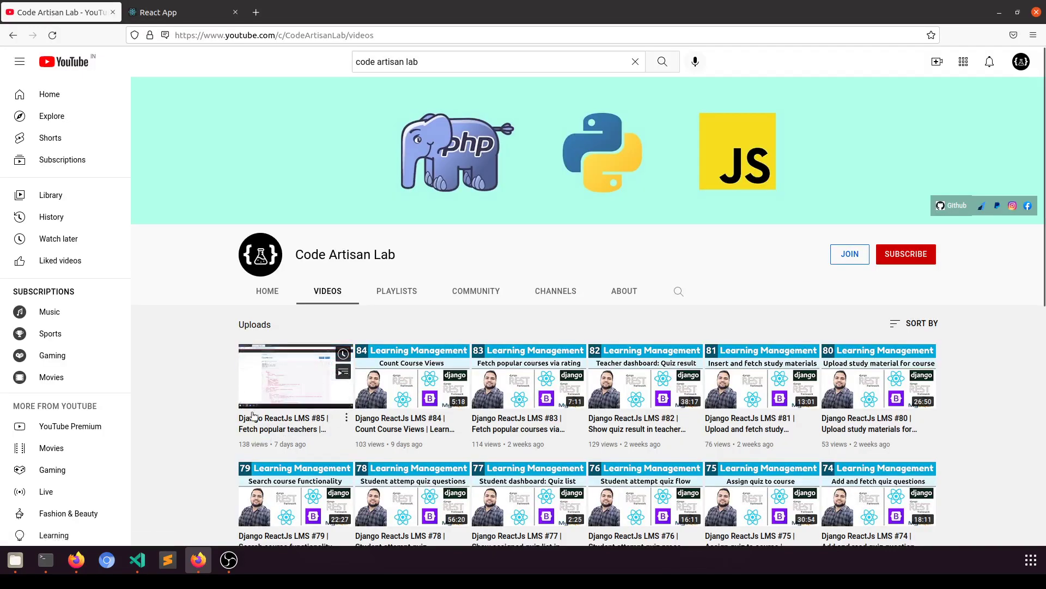
pyautogui.click(183, 18)
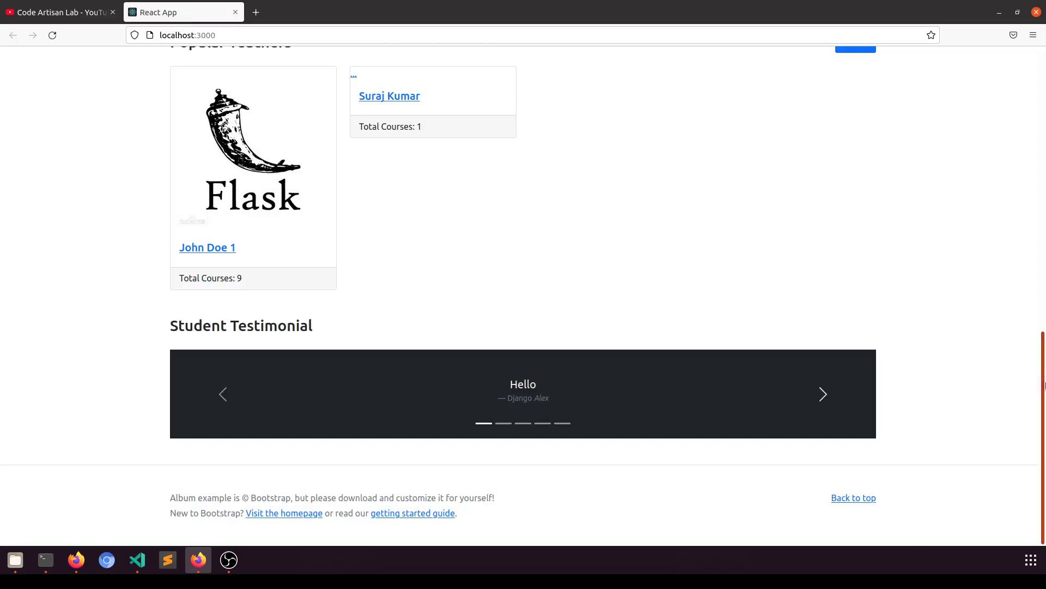
pyautogui.press('Home')
pyautogui.click(98, 176)
pyautogui.scroll(-5, 148, 376)
pyautogui.scroll(-2, 157, 387)
pyautogui.scroll(-3, 151, 384)
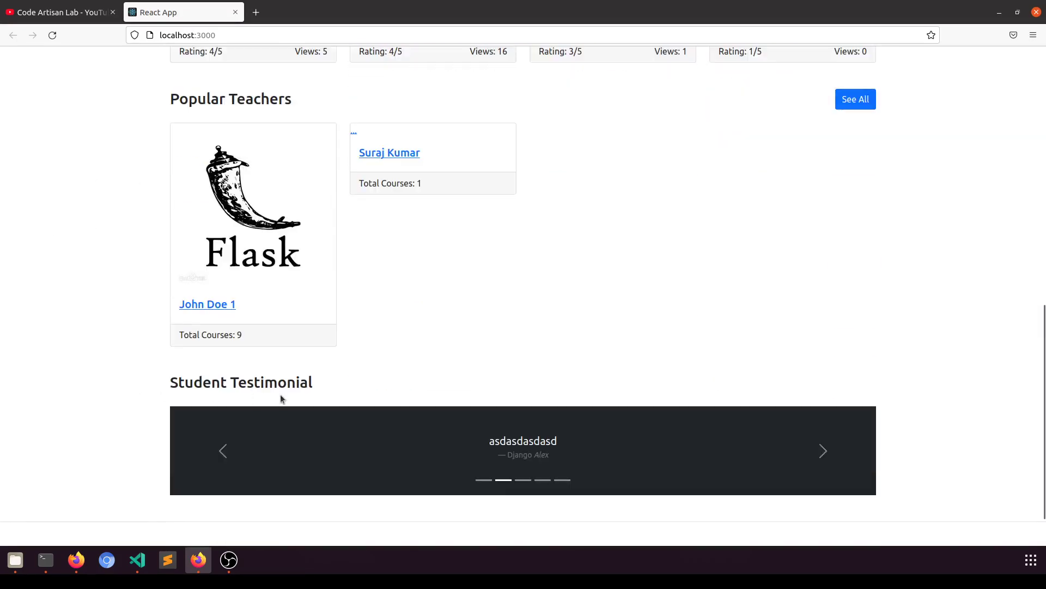
# Step: Highlight the Student Testimonial heading on the home page
pyautogui.moveTo(322, 384); pyautogui.dragTo(163, 386)
pyautogui.click(164, 385)
pyautogui.moveTo(319, 392); pyautogui.dragTo(171, 388)
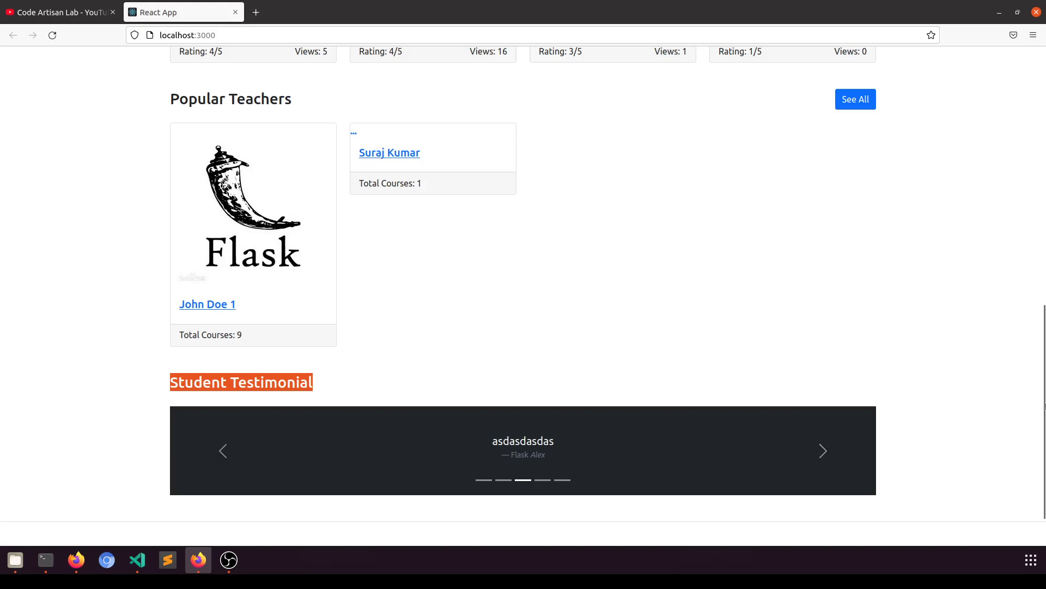
pyautogui.moveTo(1044, 392); pyautogui.dragTo(1044, 418)
pyautogui.click(529, 450)
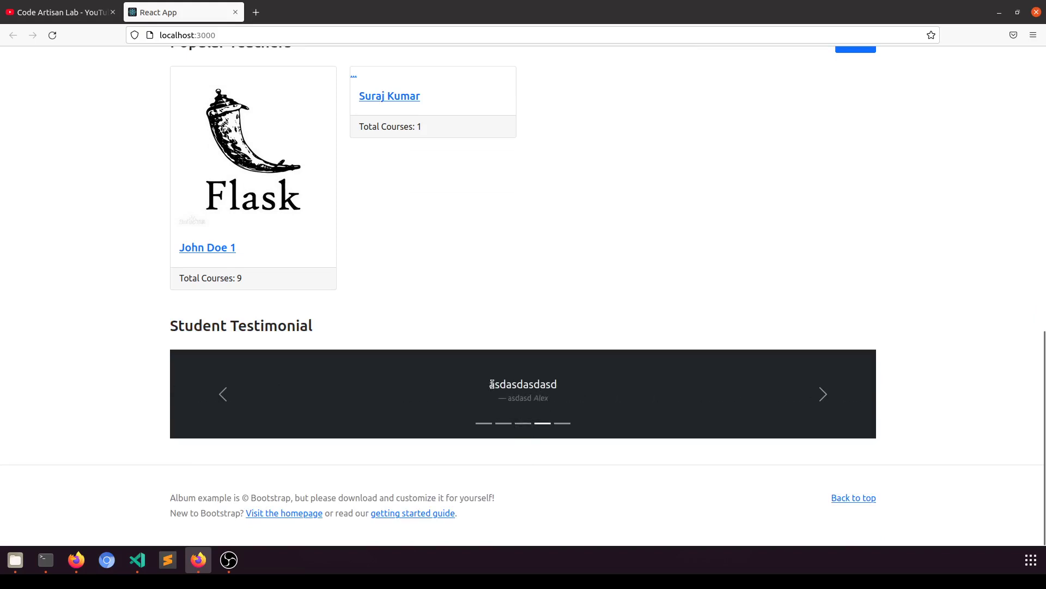
# Step: Select the carousel's testimonial review, course title and student name Alex
pyautogui.doubleClick(490, 384)
pyautogui.doubleClick(517, 398)
pyautogui.doubleClick(542, 399)
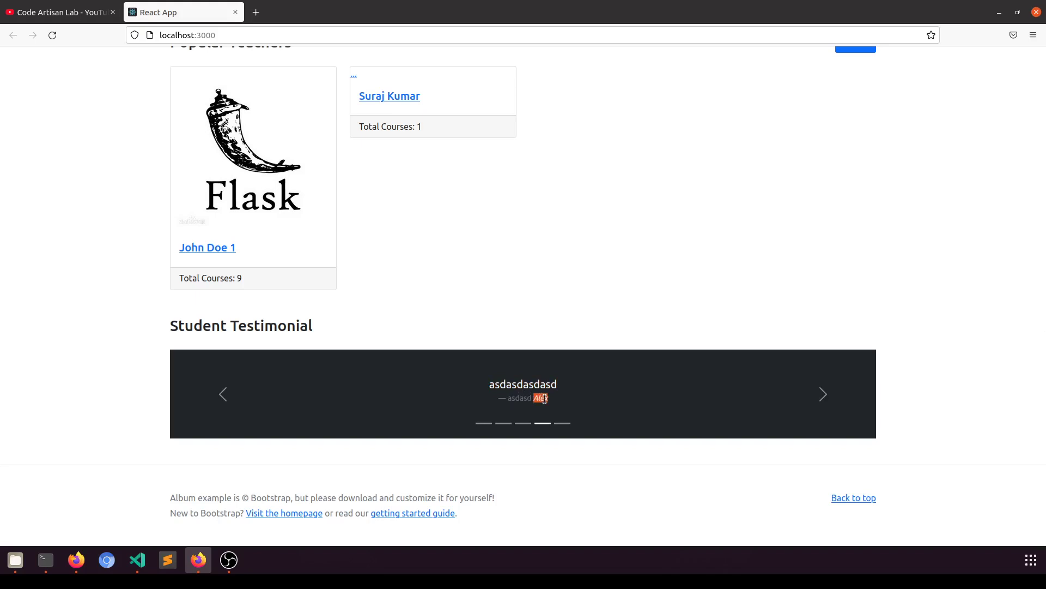
pyautogui.moveTo(549, 407); pyautogui.dragTo(508, 399)
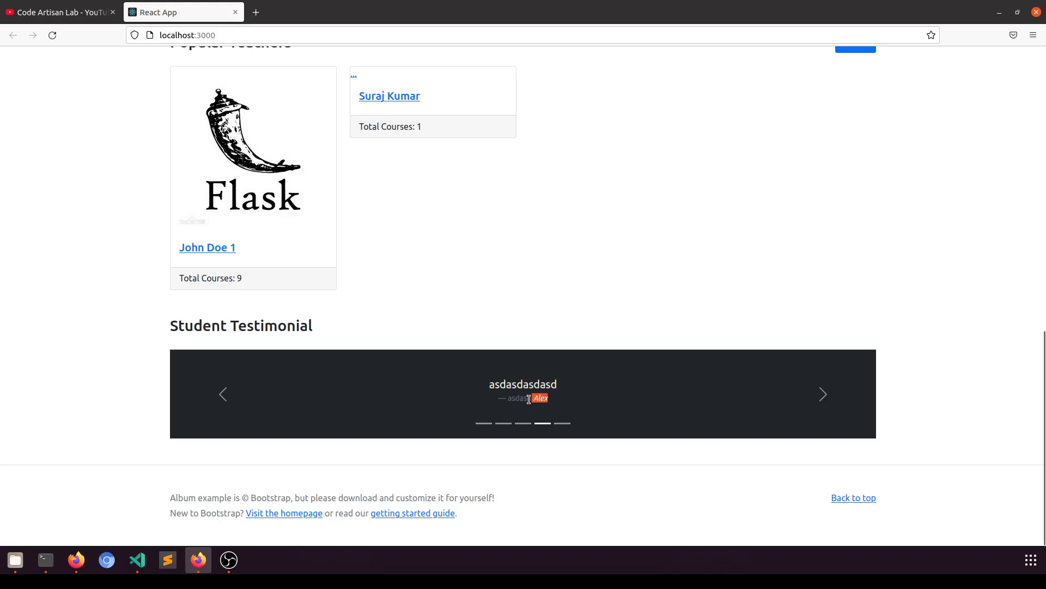
pyautogui.click(516, 416)
pyautogui.moveTo(488, 382)
pyautogui.mouseDown()
pyautogui.moveTo(565, 394)
pyautogui.moveTo(482, 391)
pyautogui.mouseUp()
pyautogui.click(482, 392)
# Step: In Home.js, inspect the student-testimonial axios fetch block and the testimonialData state
pyautogui.click(138, 560)
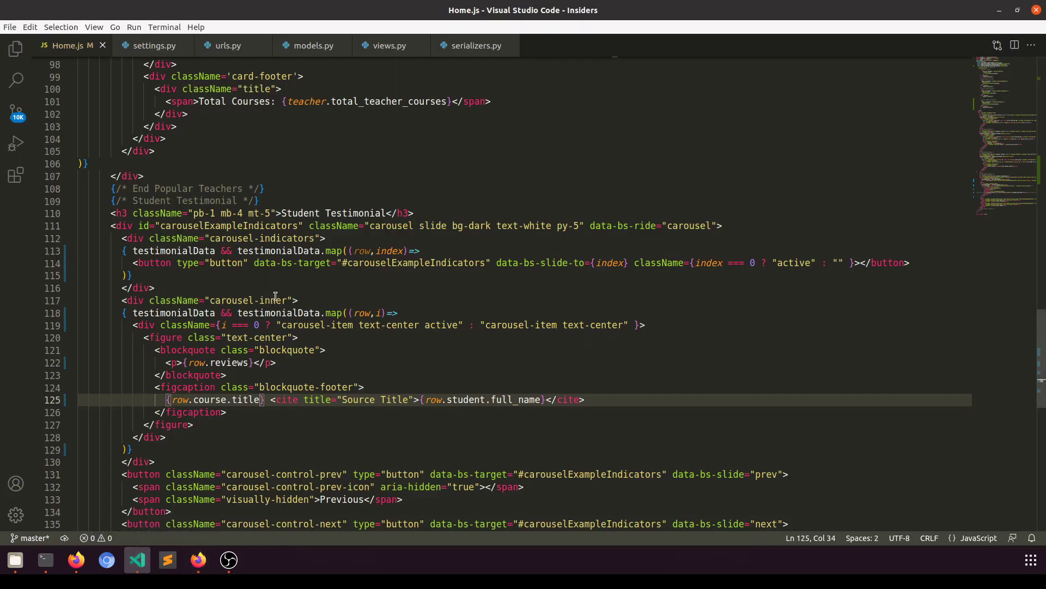
pyautogui.scroll(4, 278, 287)
pyautogui.scroll(3, 281, 275)
pyautogui.scroll(6, 281, 270)
pyautogui.scroll(4, 282, 261)
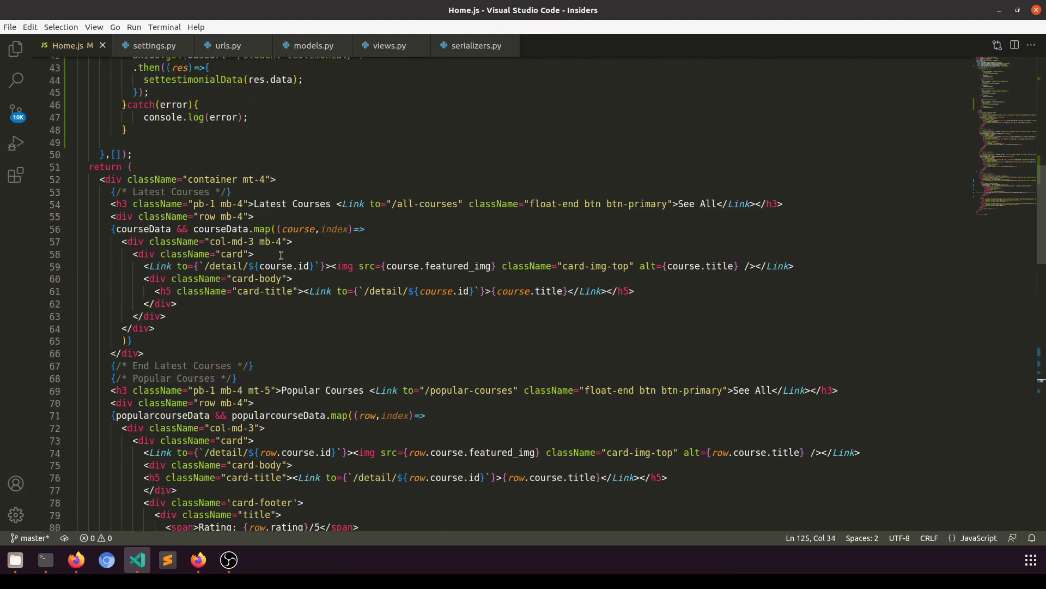
pyautogui.scroll(3, 281, 256)
pyautogui.scroll(3, 281, 255)
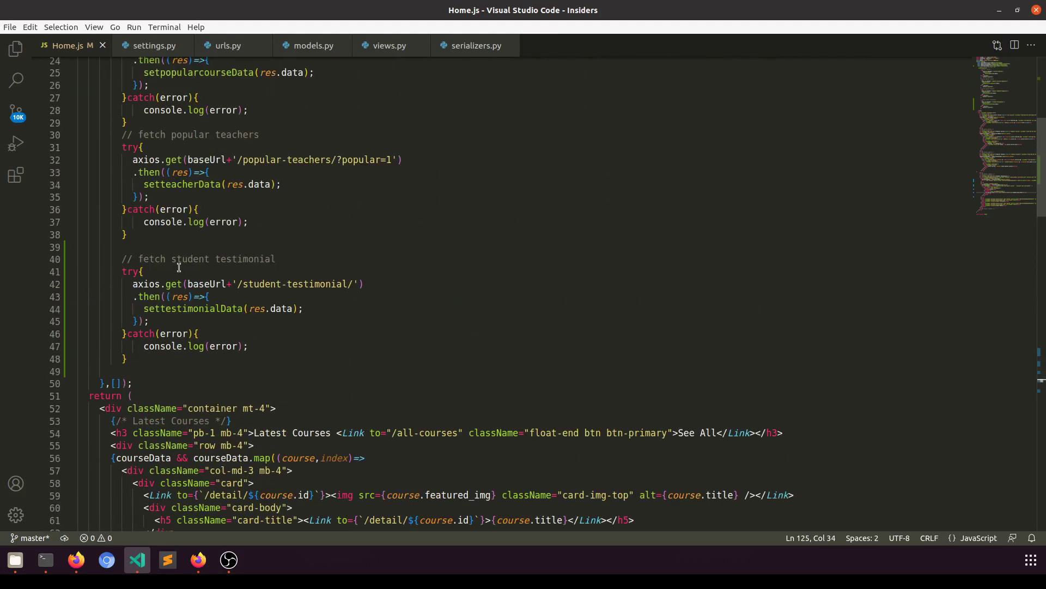
pyautogui.click(238, 259)
pyautogui.moveTo(136, 365); pyautogui.dragTo(121, 260)
pyautogui.click(276, 299)
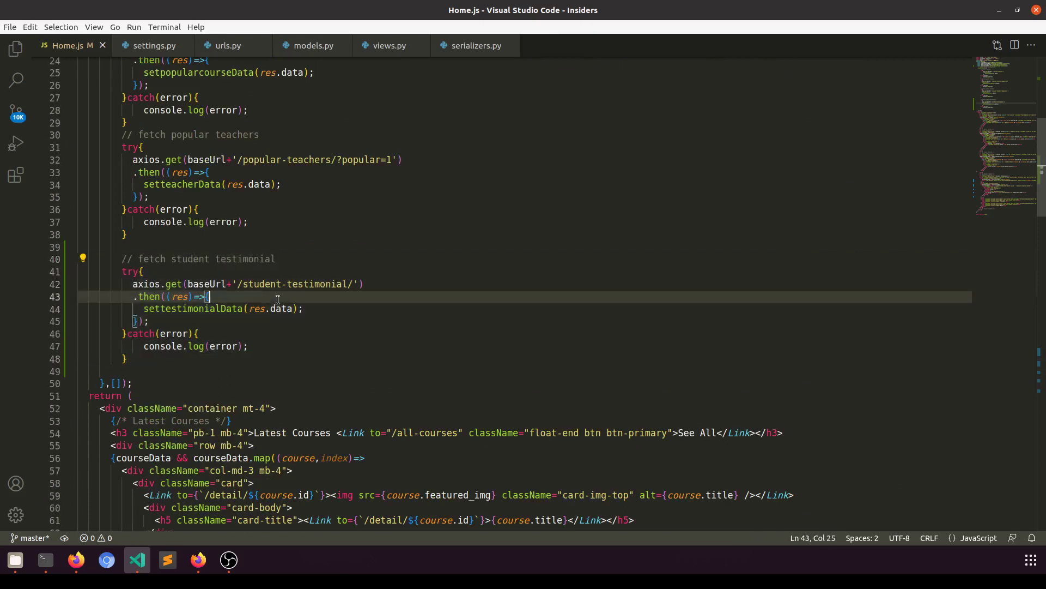
pyautogui.moveTo(243, 284); pyautogui.dragTo(350, 284)
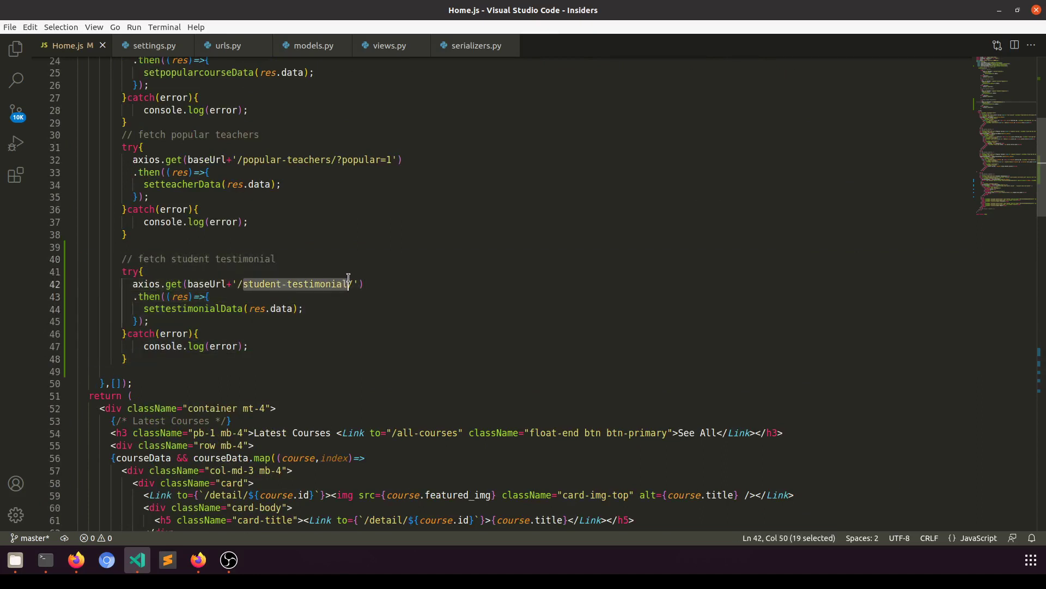
pyautogui.scroll(3, 249, 331)
pyautogui.scroll(4, 250, 330)
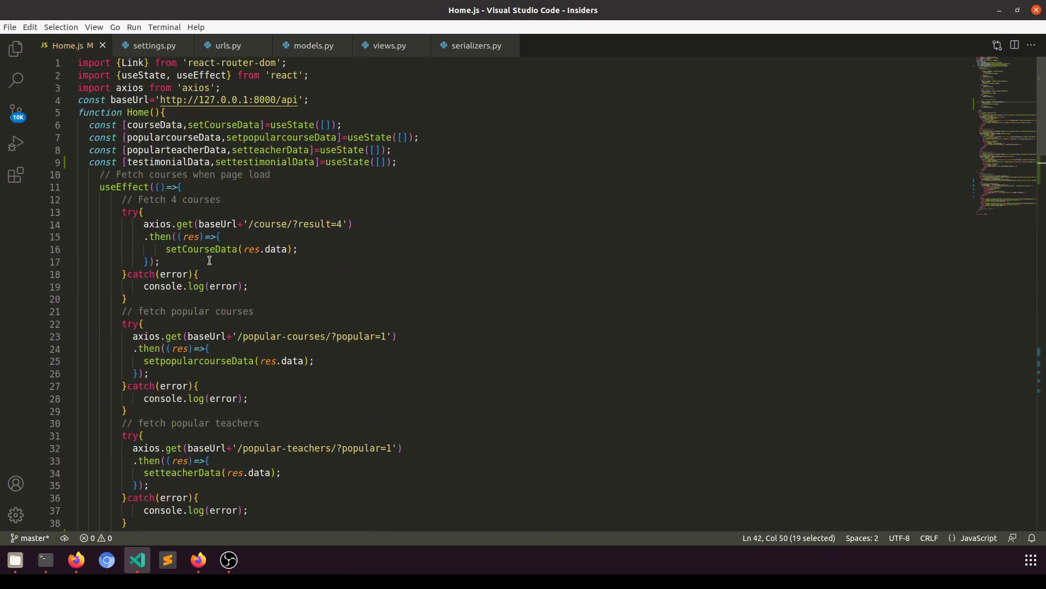
pyautogui.doubleClick(177, 163)
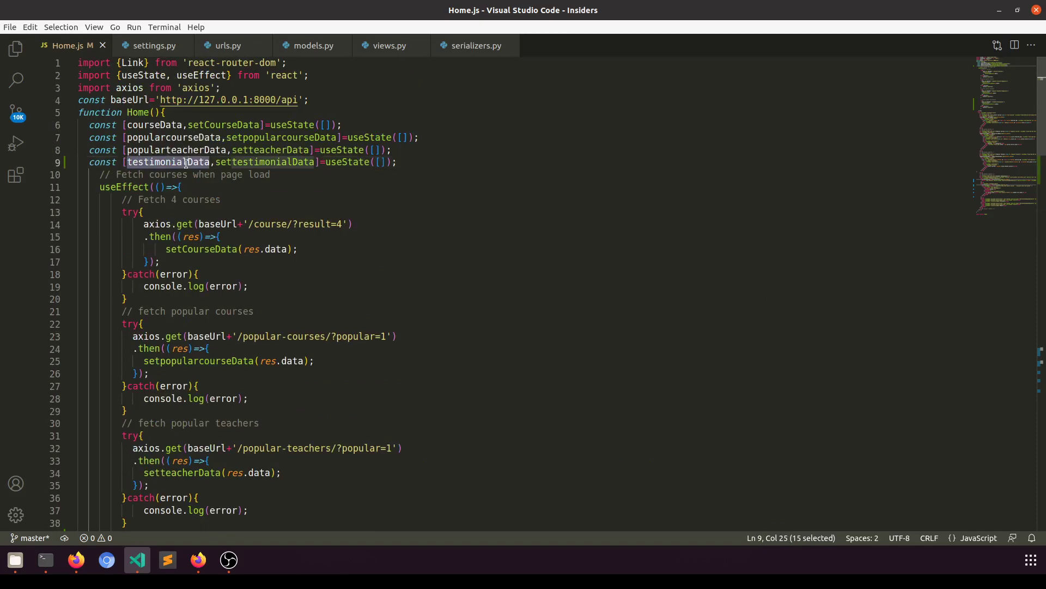
# Step: Search Home.js for testimonialData and inspect the carousel indicator buttons, index and active class
pyautogui.hotkey('ctrl', 'f')
pyautogui.press('Return')
pyautogui.press('Return')
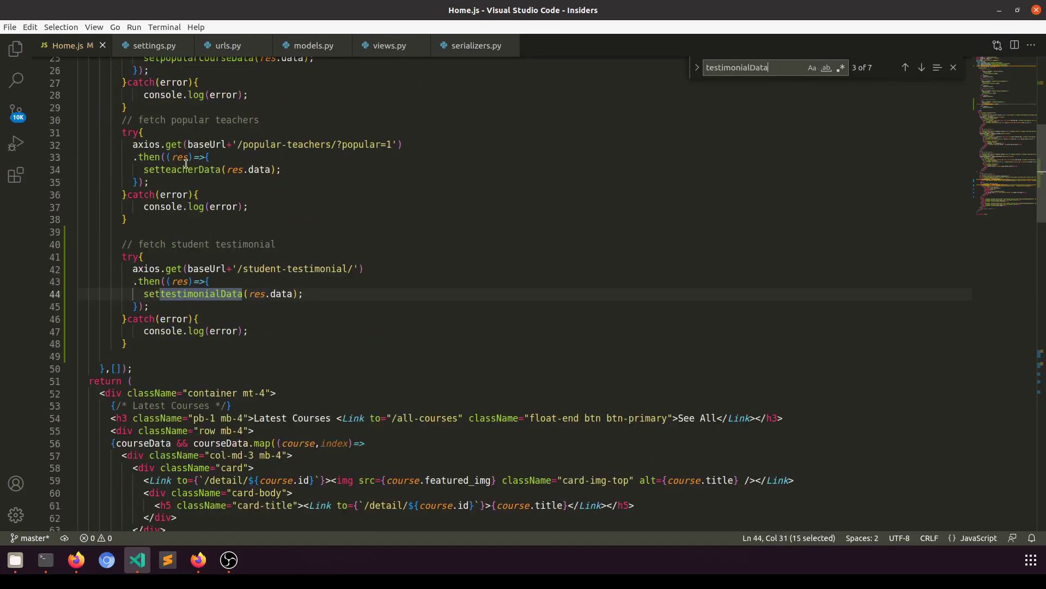
pyautogui.press('Return')
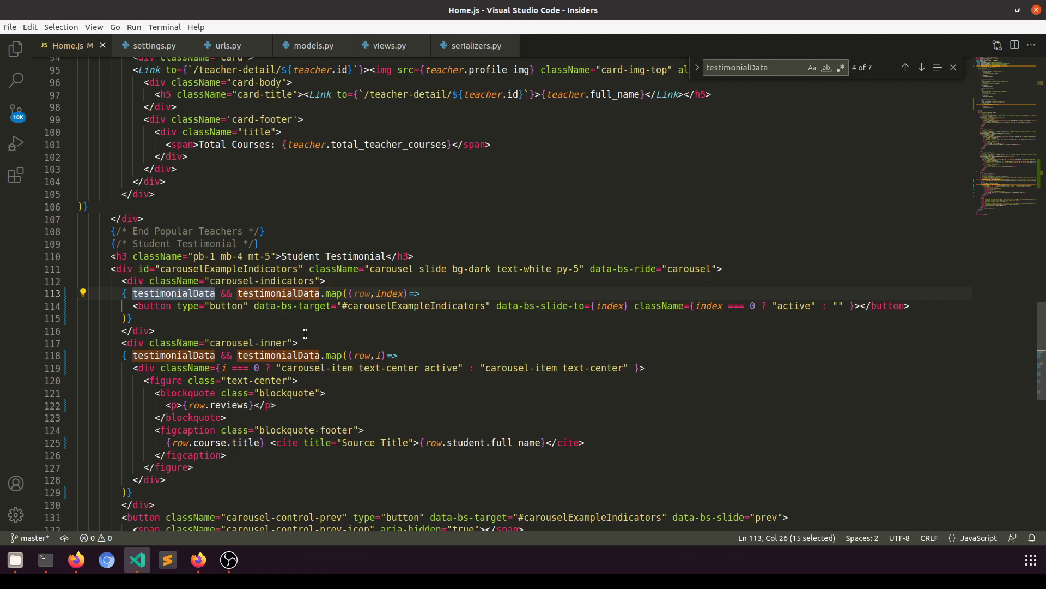
pyautogui.click(175, 308)
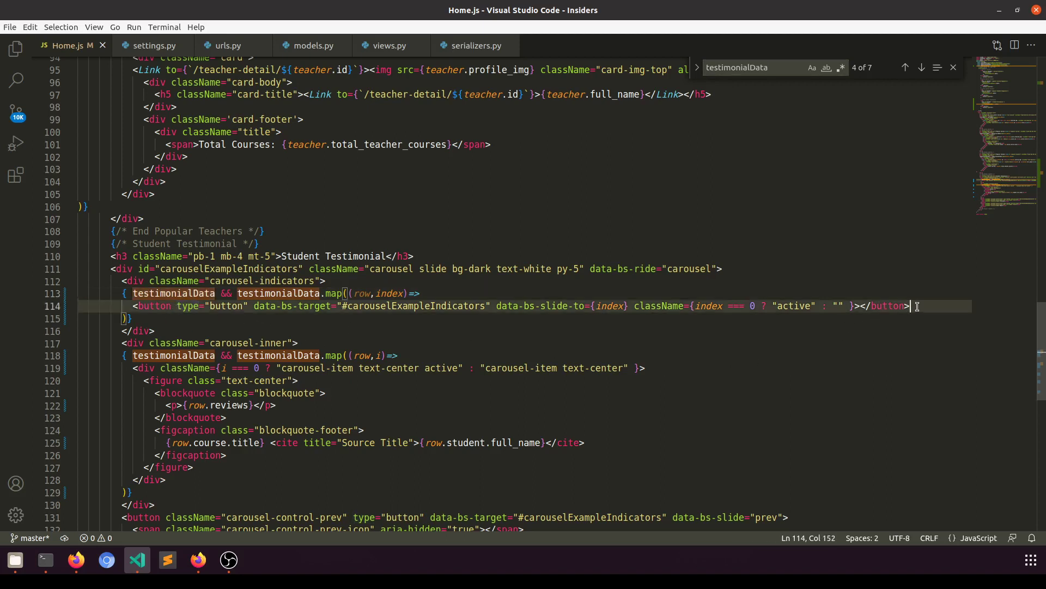
pyautogui.moveTo(909, 306); pyautogui.dragTo(376, 310)
pyautogui.click(662, 354)
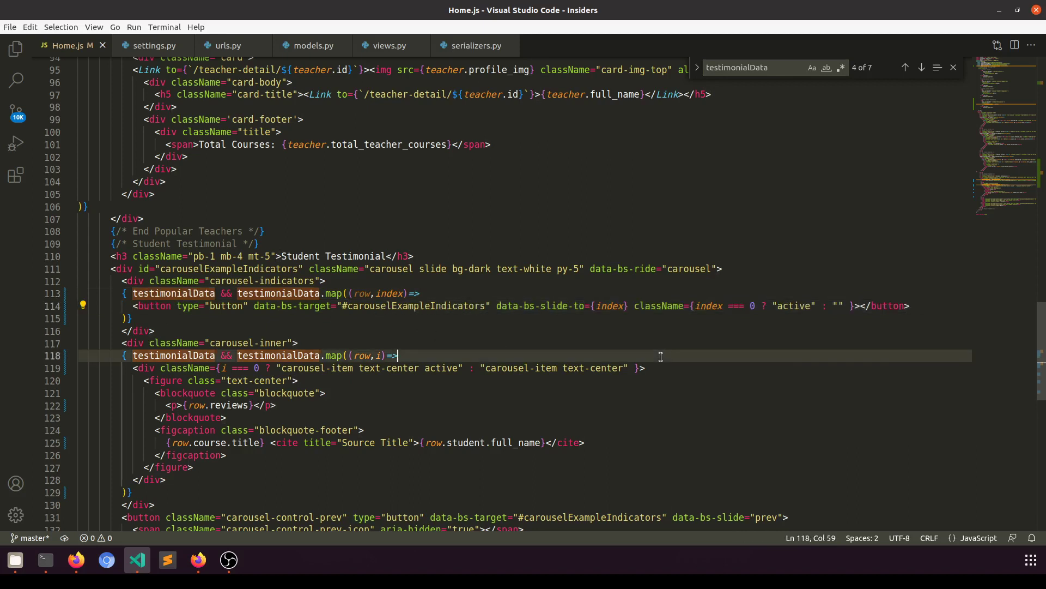
pyautogui.doubleClick(607, 306)
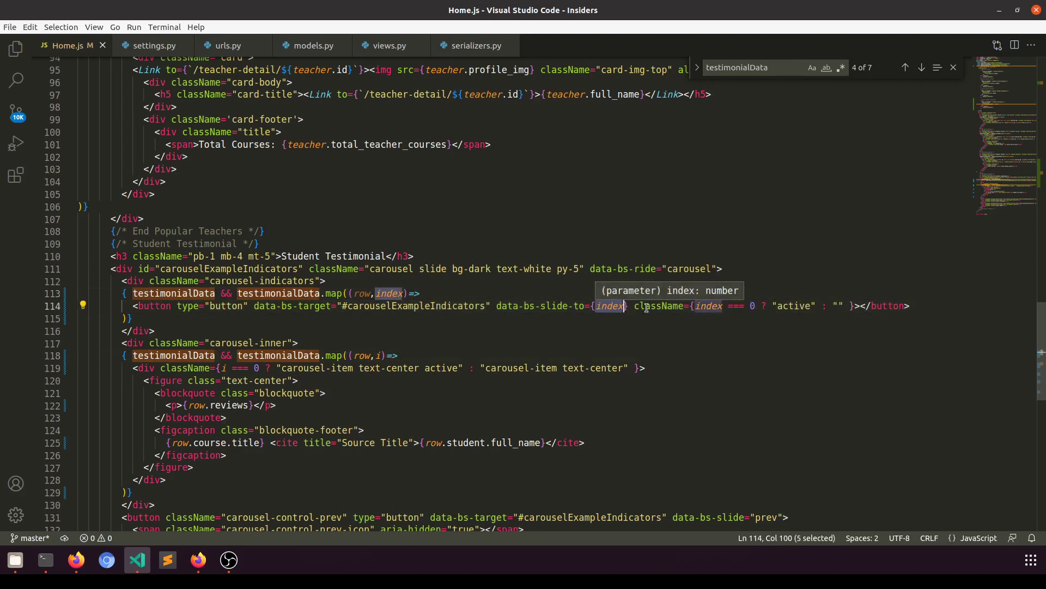
pyautogui.click(822, 320)
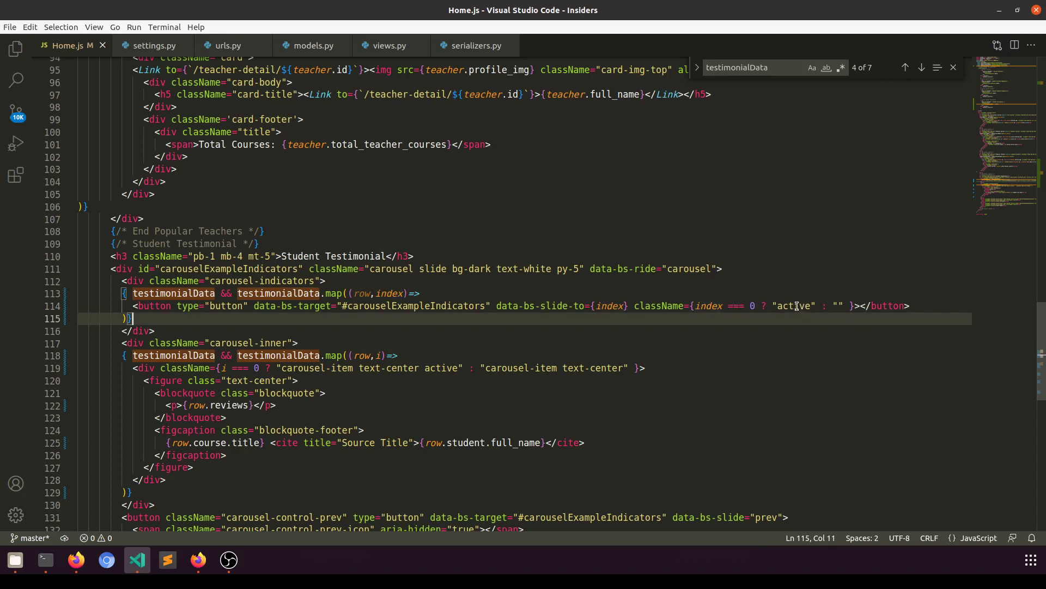
pyautogui.click(838, 305)
pyautogui.scroll(-2, 139, 396)
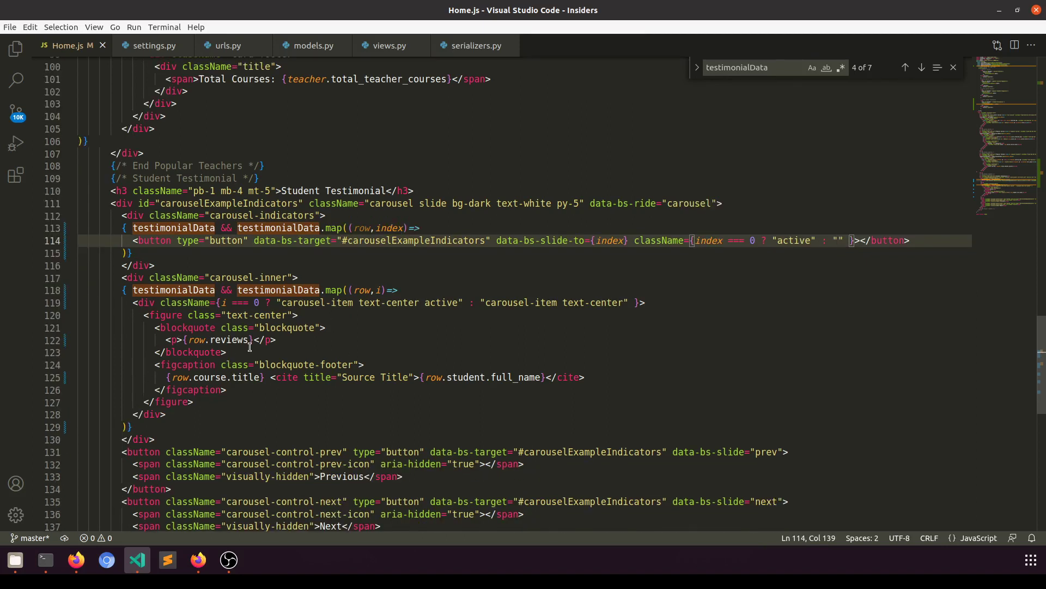
# Step: Highlight the slide's reviews, course title and student full_name expressions, then close the search
pyautogui.moveTo(252, 340); pyautogui.dragTo(197, 340)
pyautogui.moveTo(264, 378); pyautogui.dragTo(165, 378)
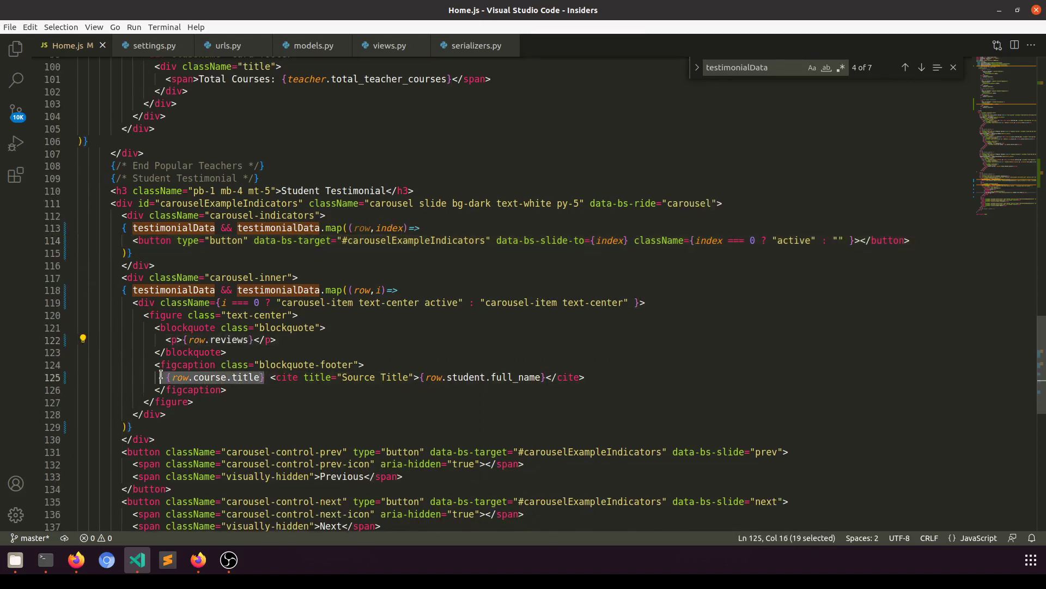
pyautogui.click(545, 377)
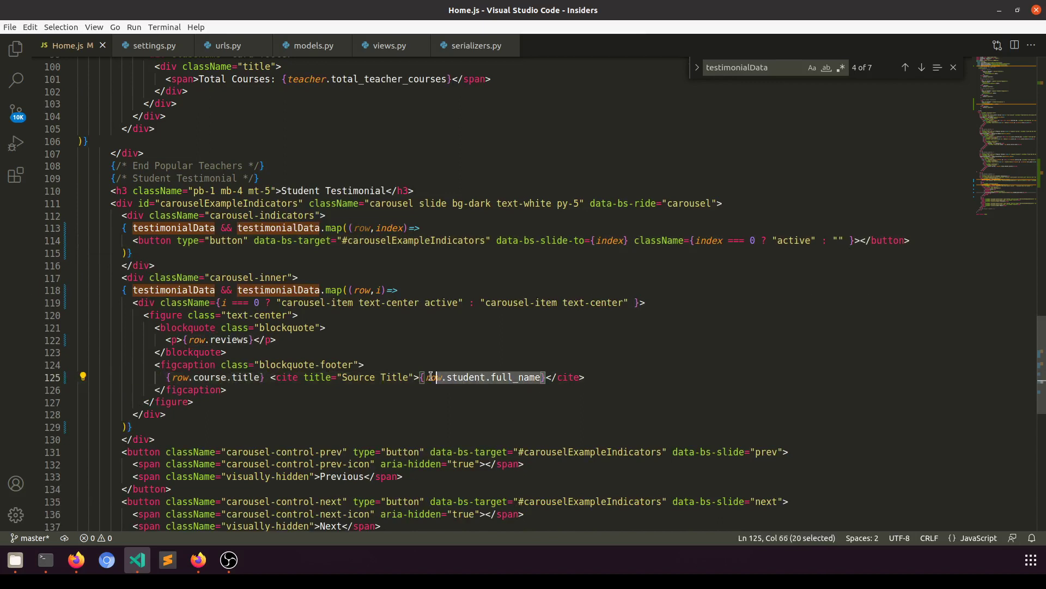
pyautogui.moveTo(546, 376); pyautogui.dragTo(420, 377)
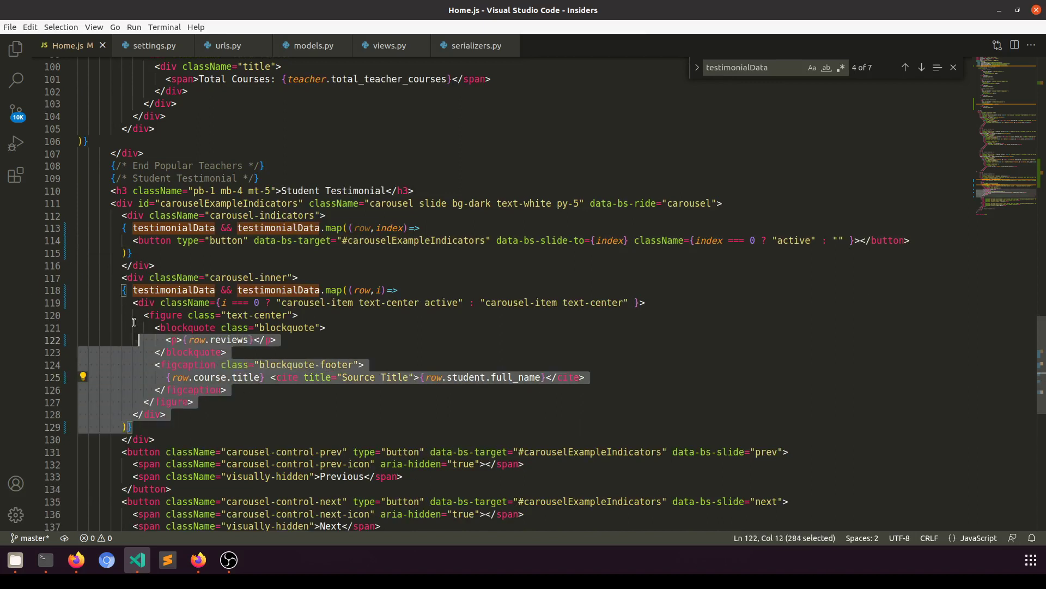
pyautogui.moveTo(145, 426); pyautogui.dragTo(123, 289)
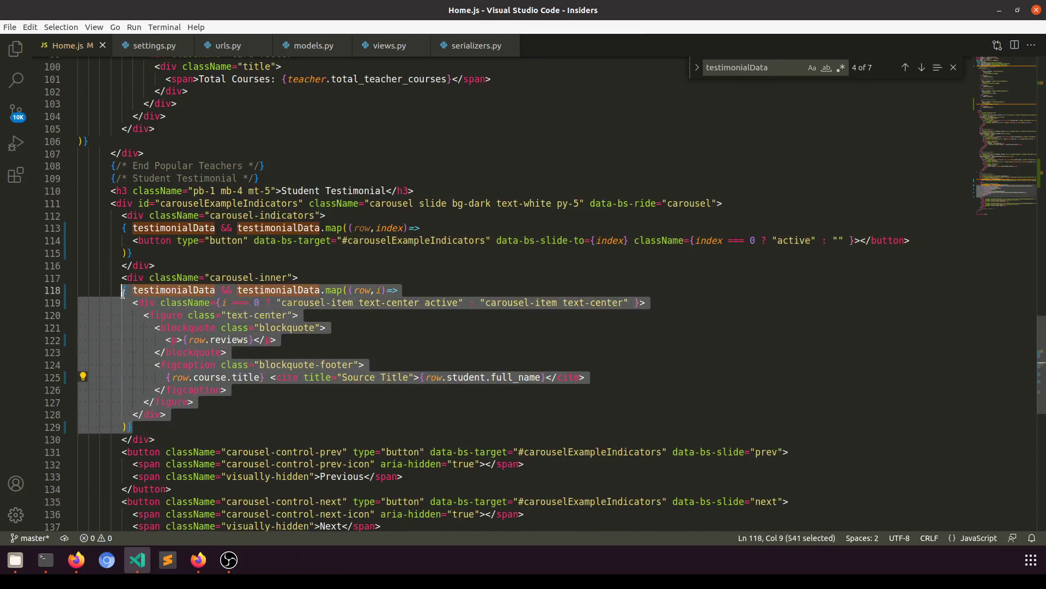
pyautogui.click(953, 67)
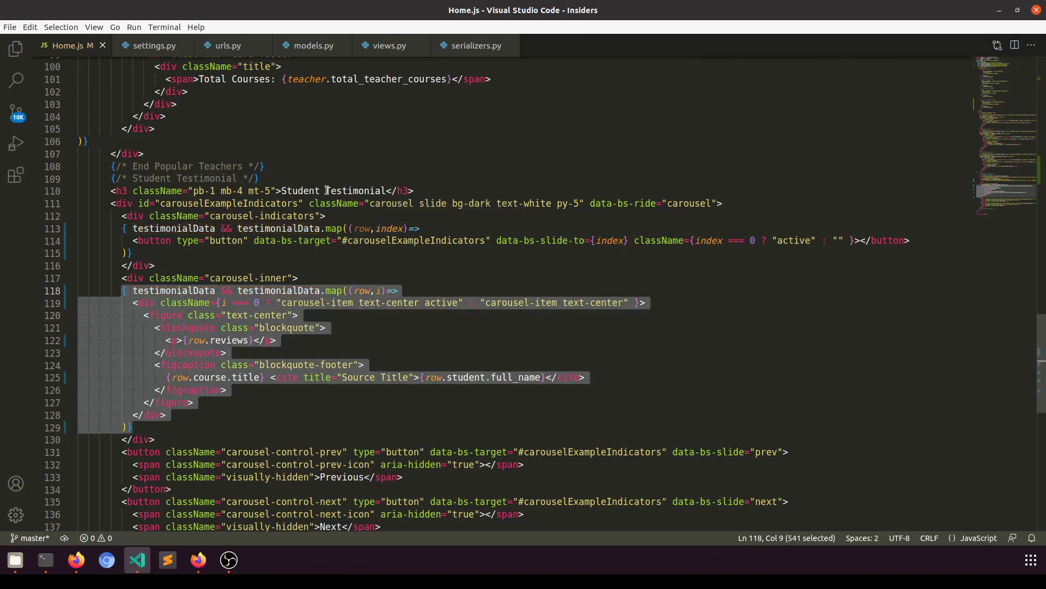
pyautogui.moveTo(228, 46)
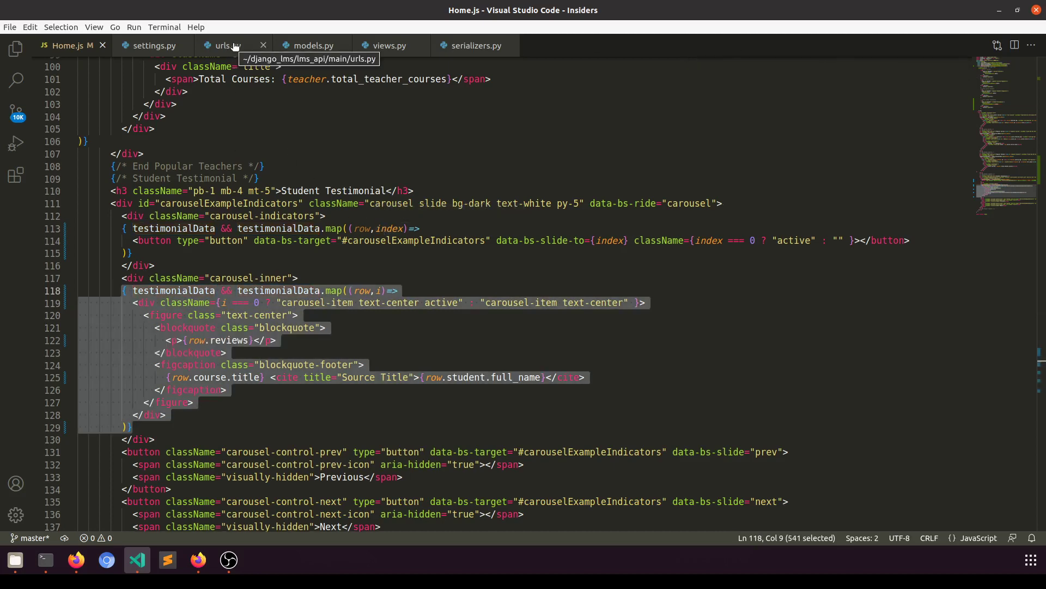
pyautogui.scroll(4, 364, 286)
pyautogui.scroll(7, 367, 274)
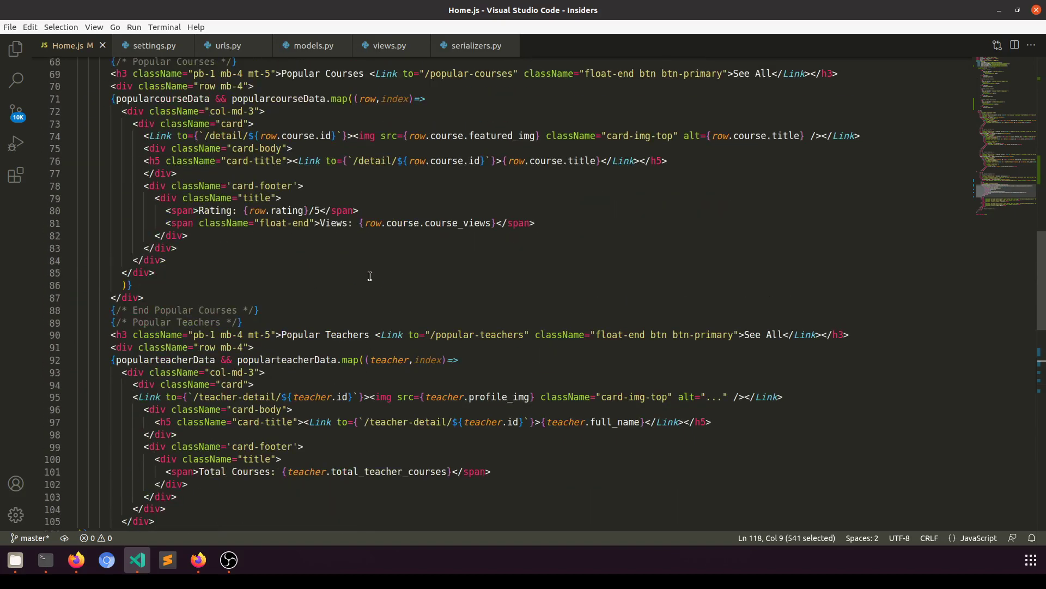
pyautogui.scroll(3, 369, 276)
pyautogui.scroll(7, 369, 276)
pyautogui.scroll(4, 356, 286)
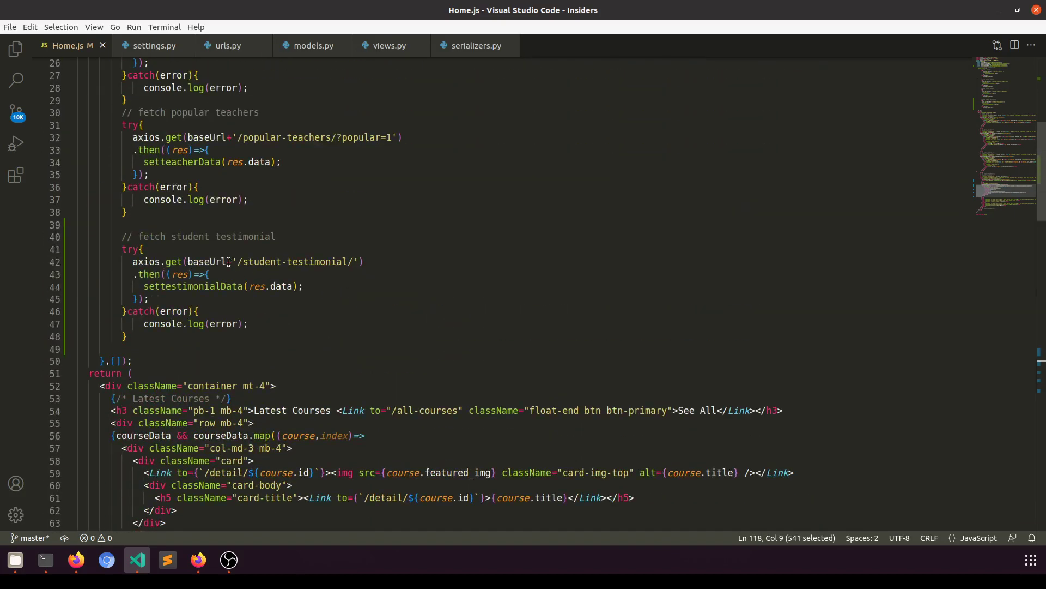
# Step: Check the student-testimonial route in urls.py and locate CourseRatingList in views.py
pyautogui.click(227, 45)
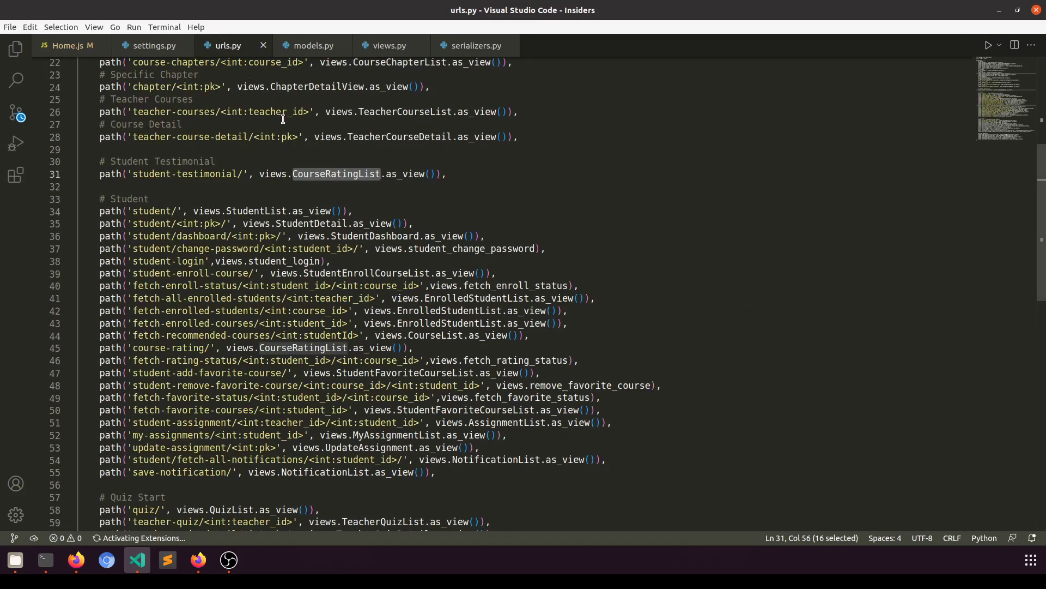
pyautogui.doubleClick(195, 174)
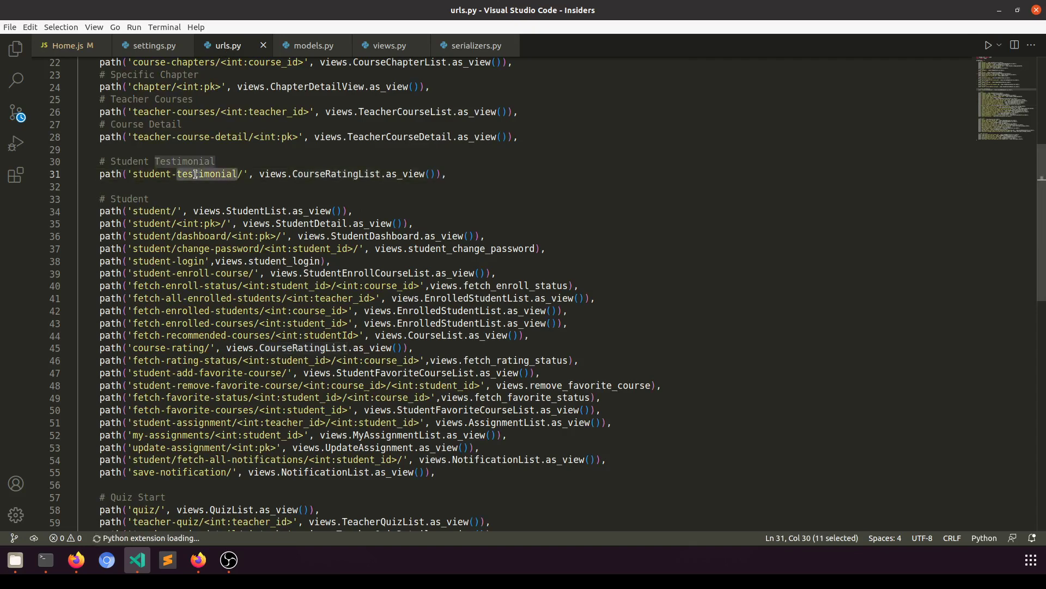
pyautogui.doubleClick(344, 173)
pyautogui.hotkey('ctrl', 'c')
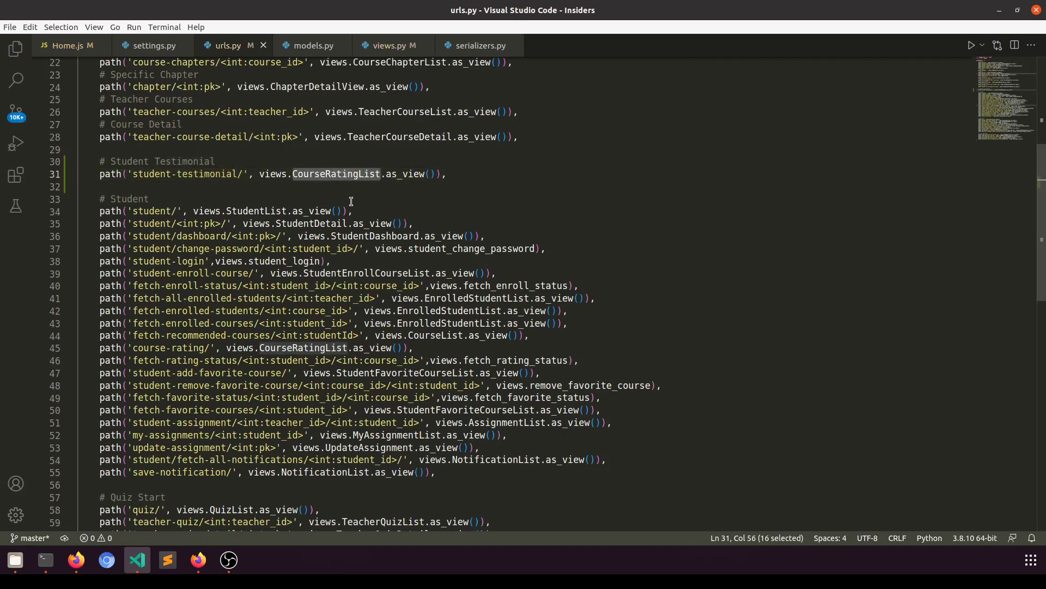
pyautogui.click(388, 46)
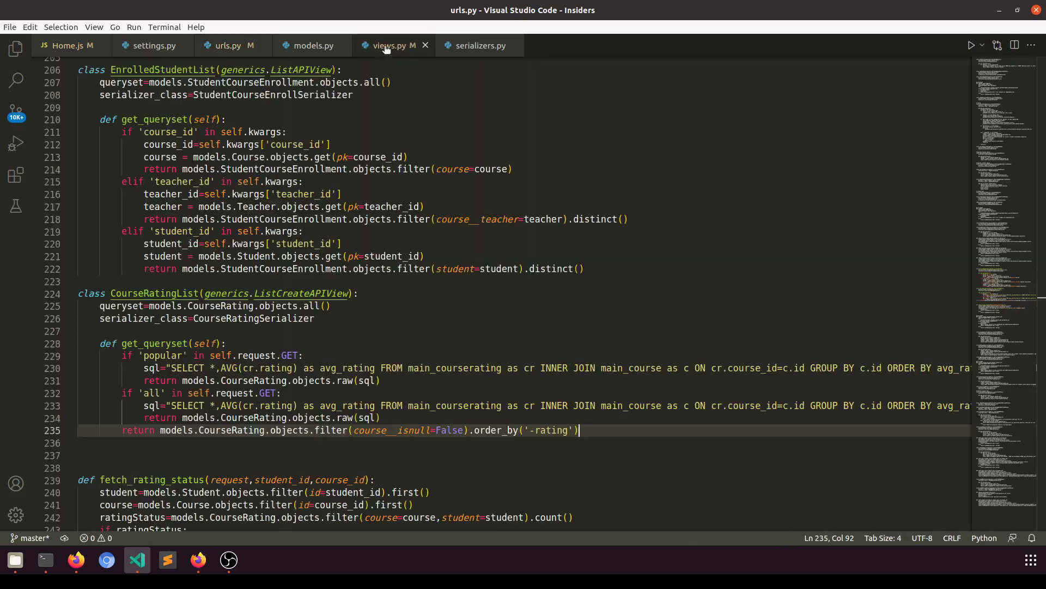
pyautogui.hotkey('ctrl', 'f')
pyautogui.hotkey('ctrl', 'v')
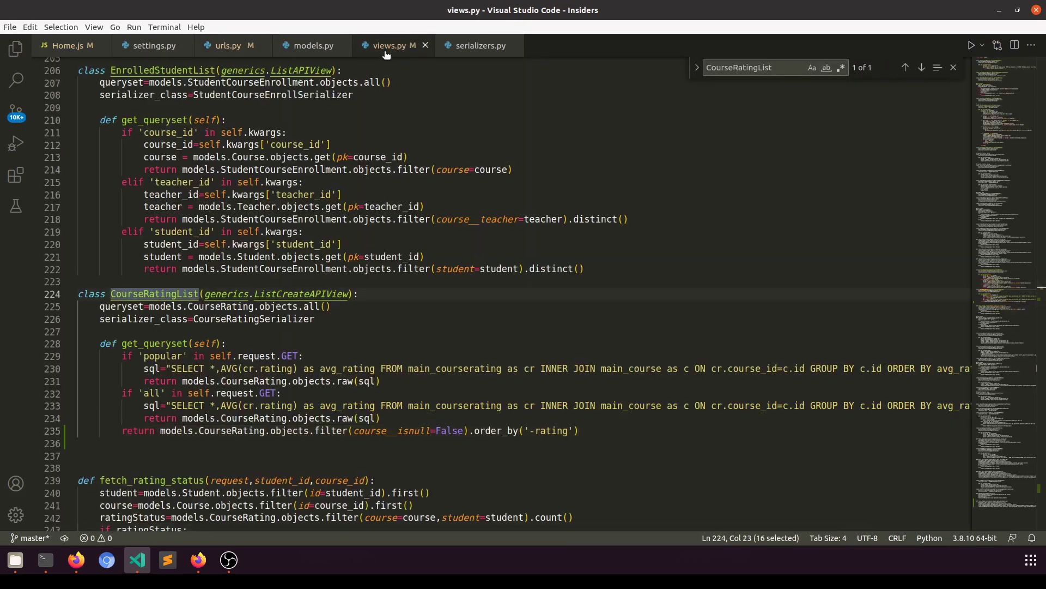
pyautogui.click(953, 67)
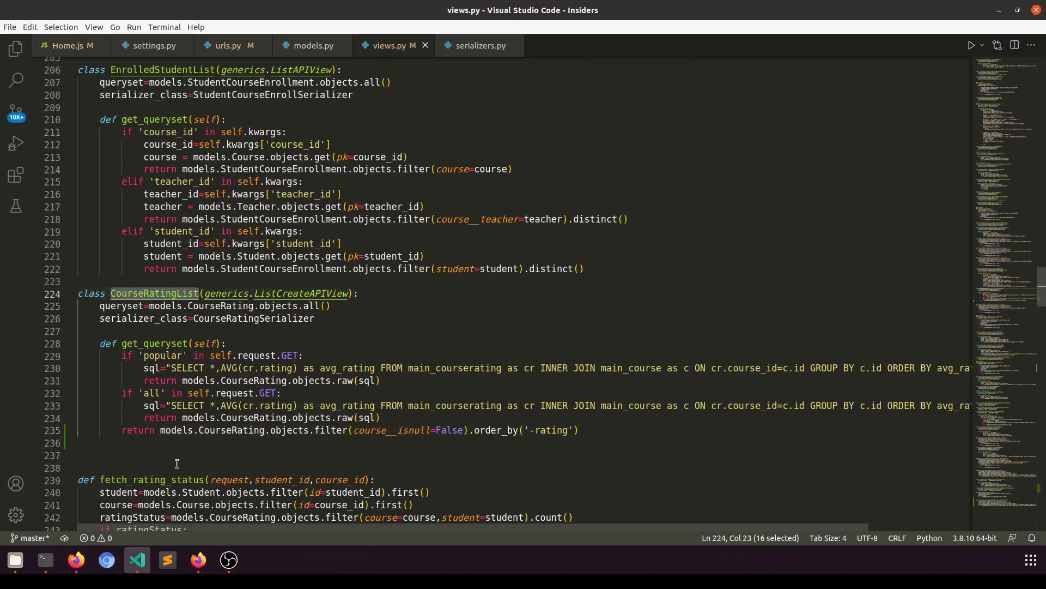
pyautogui.scroll(-3, 225, 517)
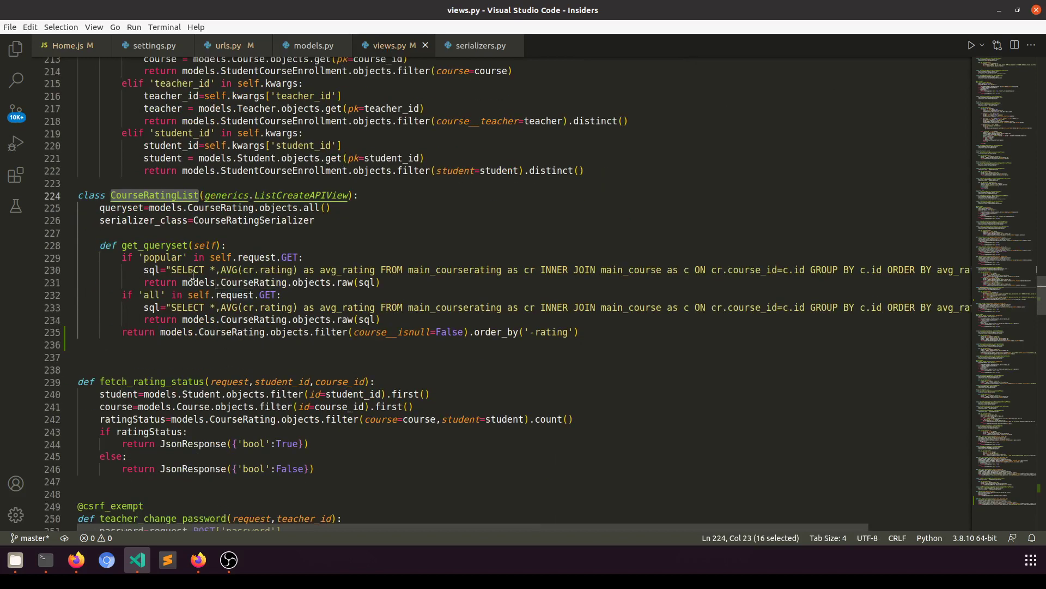
# Step: Wrap long lines with Alt+Z to read CourseRatingList's popular and all SQL branches
pyautogui.click(172, 257)
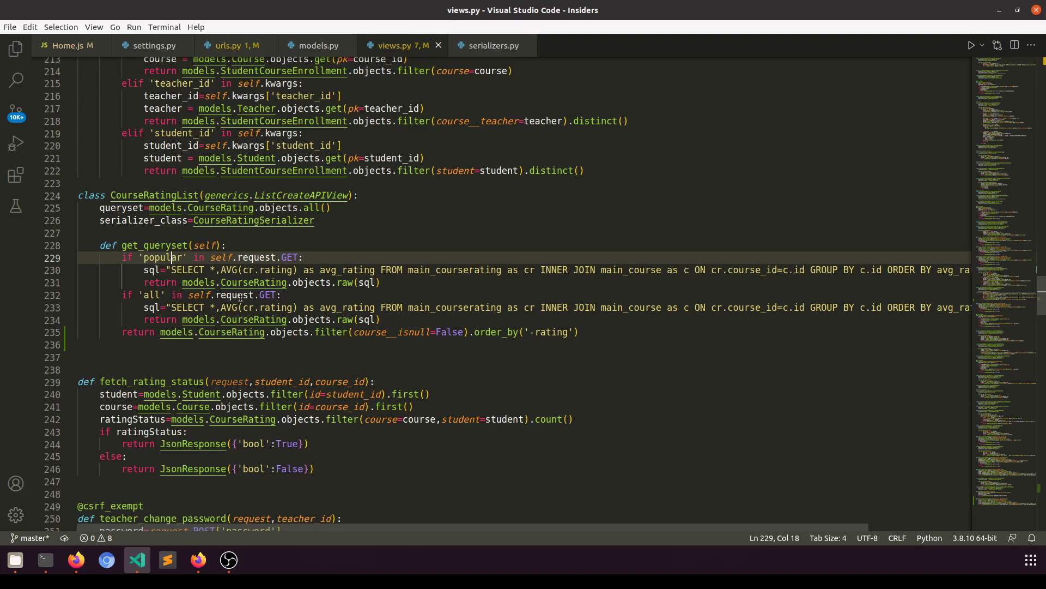
pyautogui.hotkey('alt', 'z')
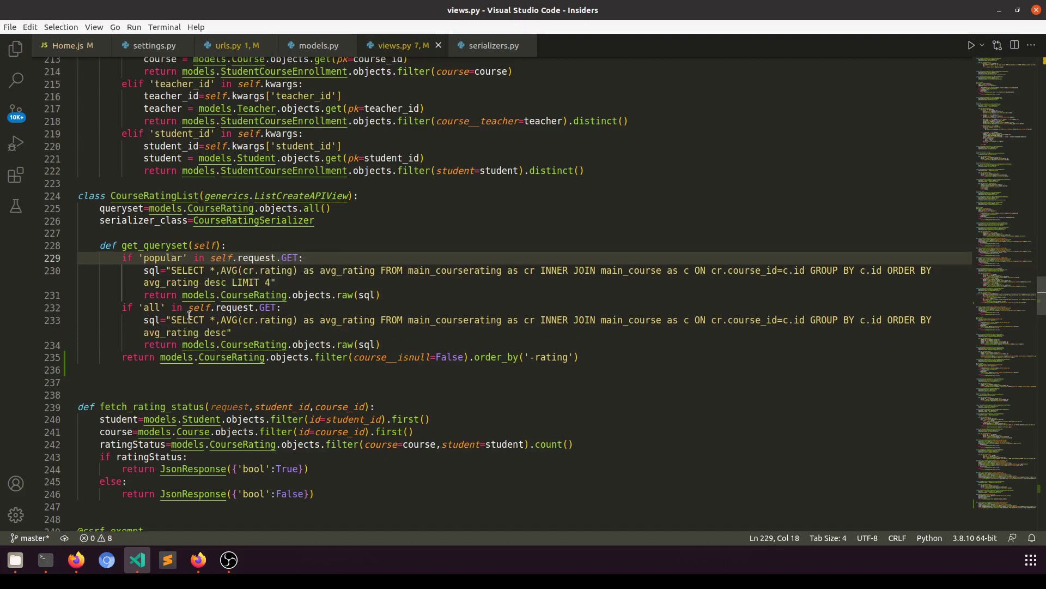
pyautogui.click(155, 310)
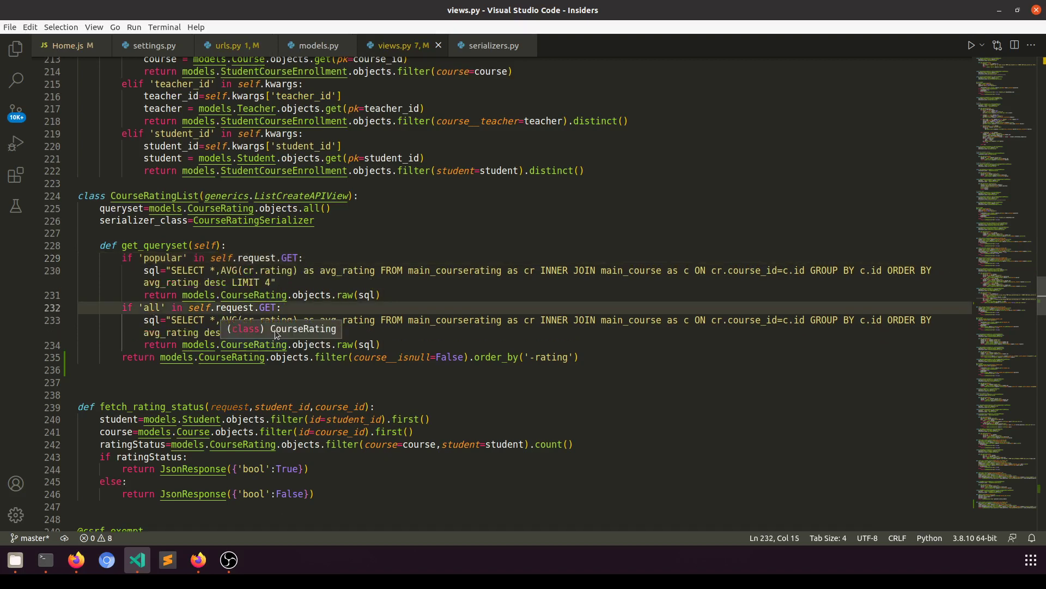
pyautogui.click(392, 307)
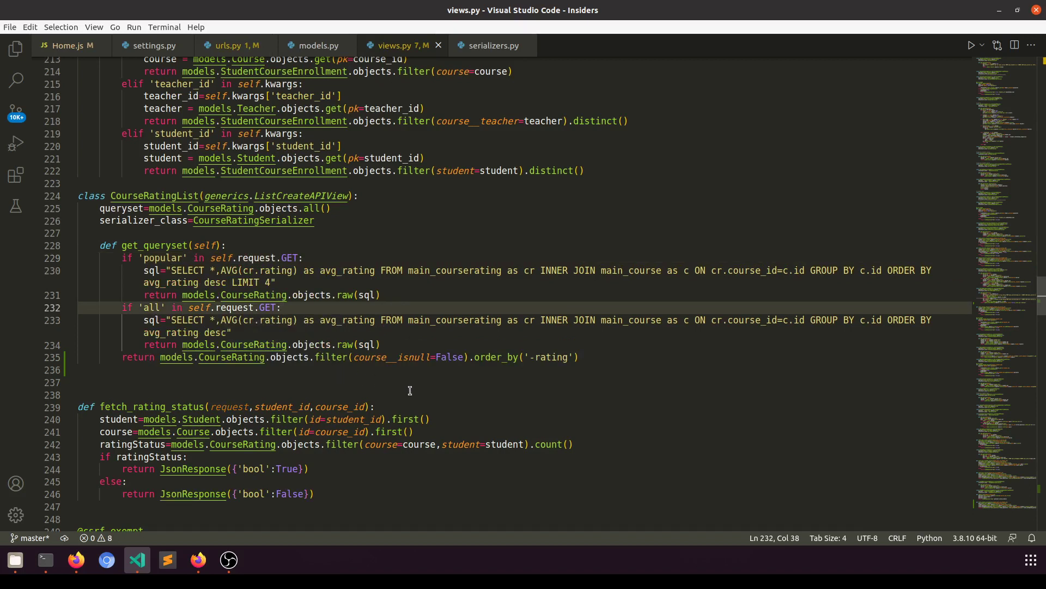
pyautogui.click(389, 357)
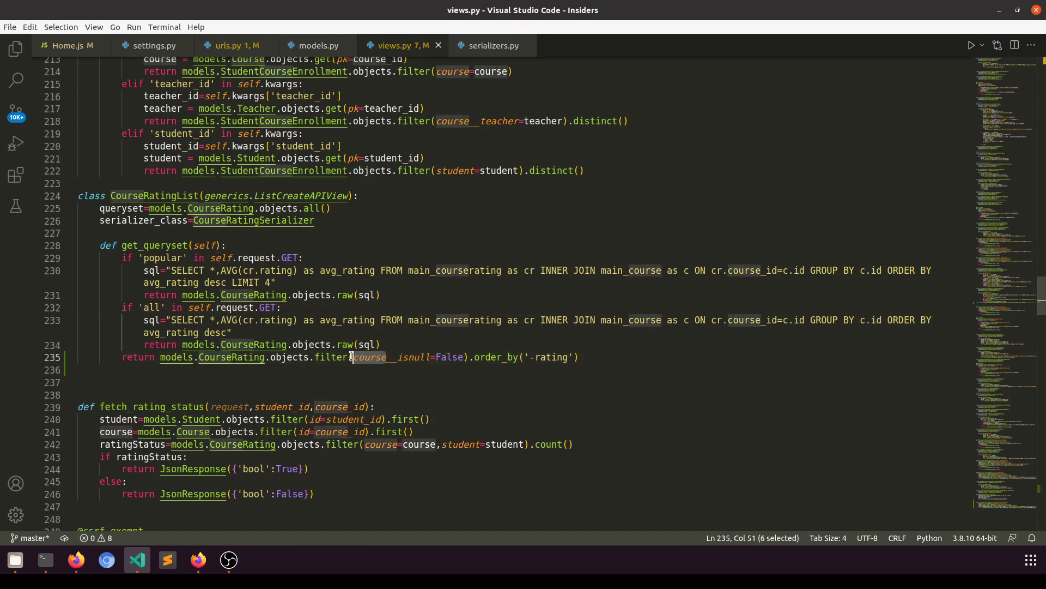
pyautogui.click(386, 369)
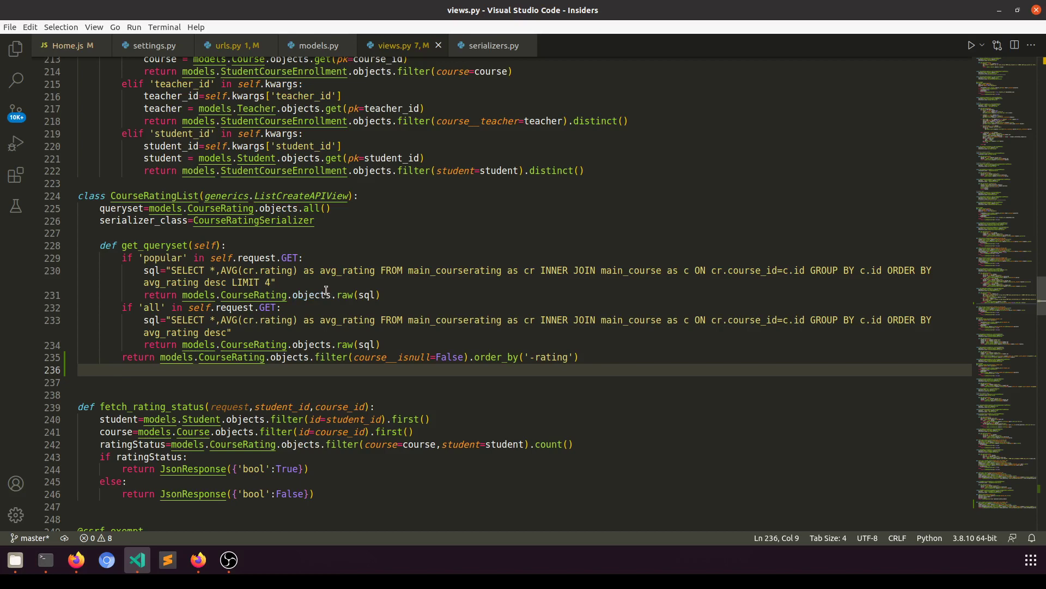
pyautogui.click(236, 46)
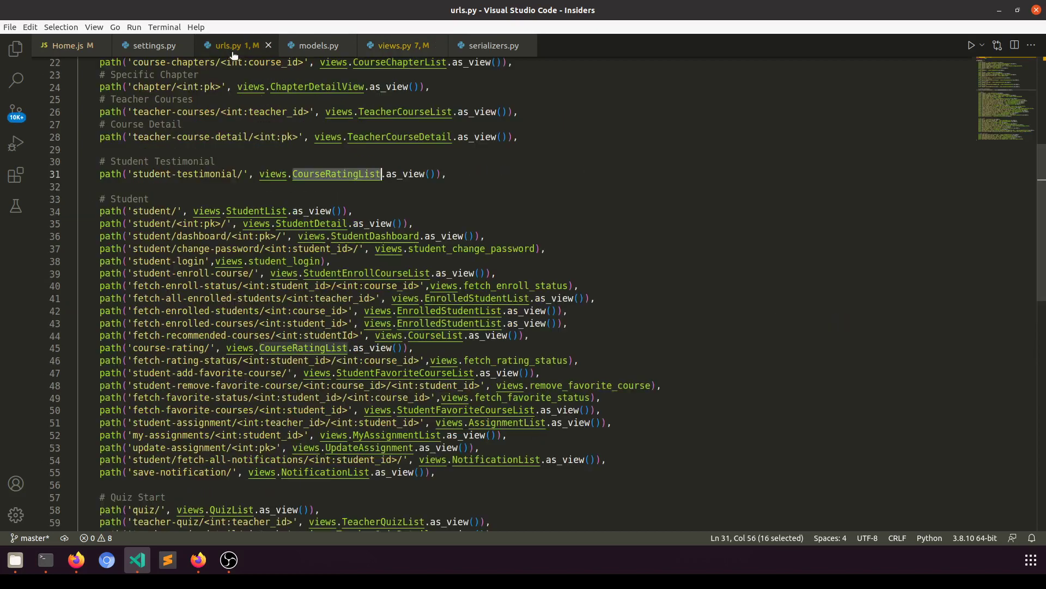
pyautogui.click(68, 46)
pyautogui.doubleClick(207, 286)
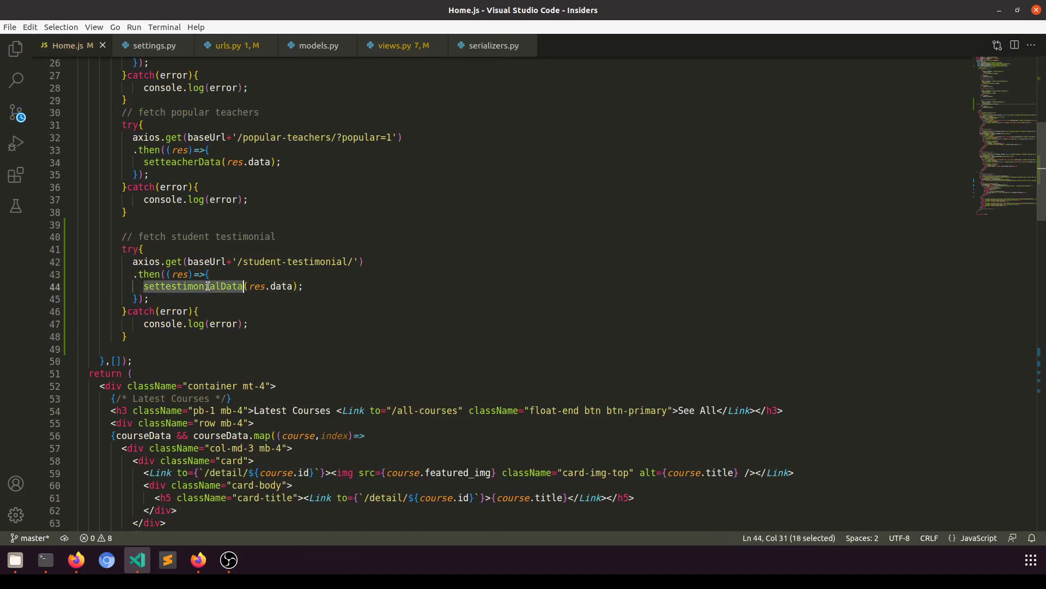
pyautogui.click(323, 287)
pyautogui.doubleClick(206, 287)
pyautogui.scroll(2, 325, 363)
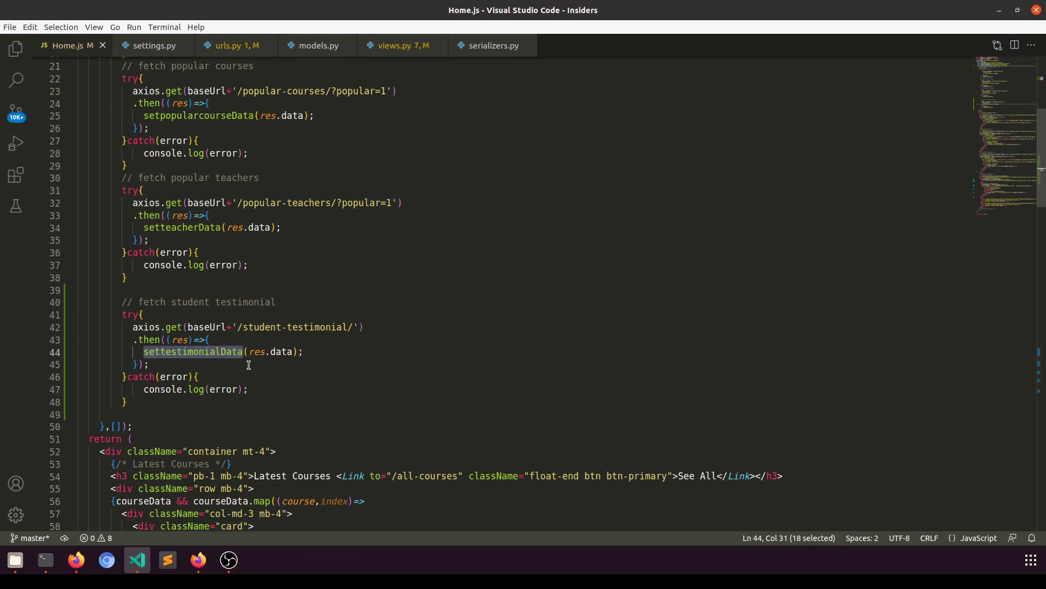
pyautogui.click(216, 364)
pyautogui.scroll(4, 303, 327)
pyautogui.scroll(3, 305, 326)
pyautogui.scroll(1, 305, 326)
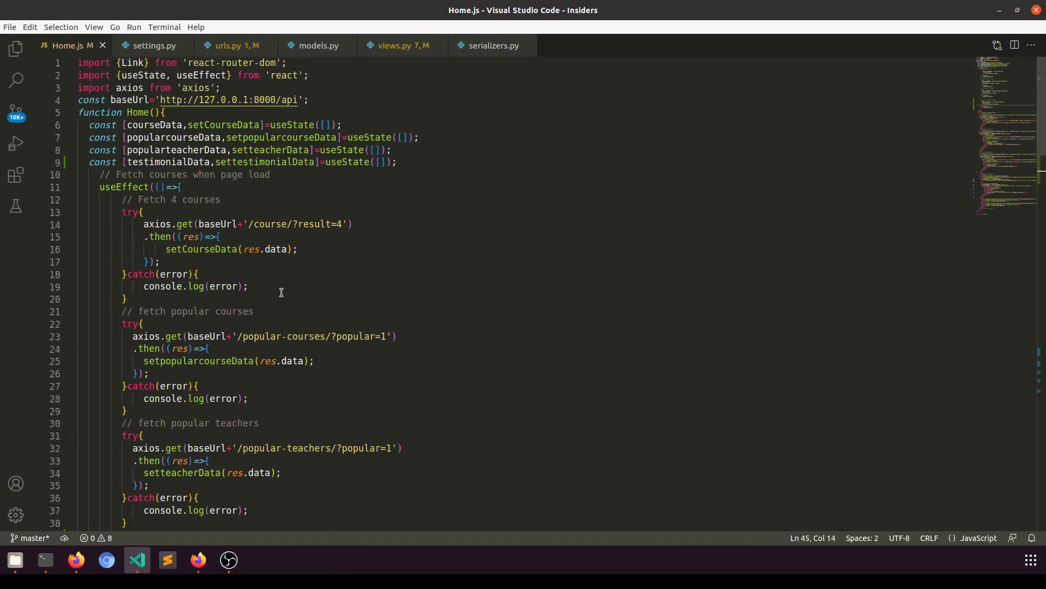
pyautogui.doubleClick(176, 161)
pyautogui.scroll(-5, 440, 424)
pyautogui.scroll(-6, 439, 424)
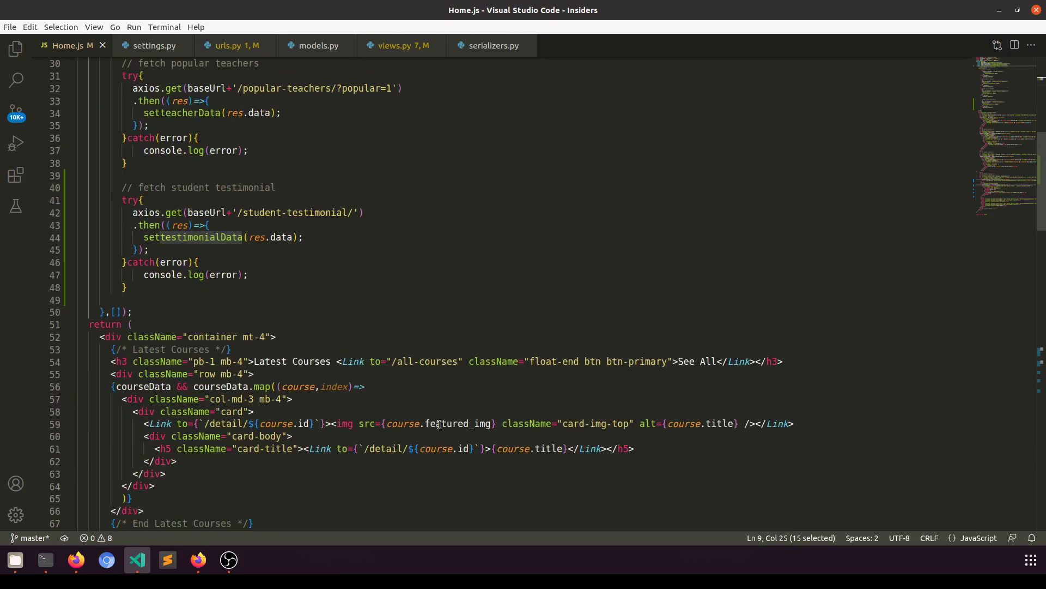
pyautogui.scroll(-4, 439, 424)
pyautogui.scroll(-3, 439, 424)
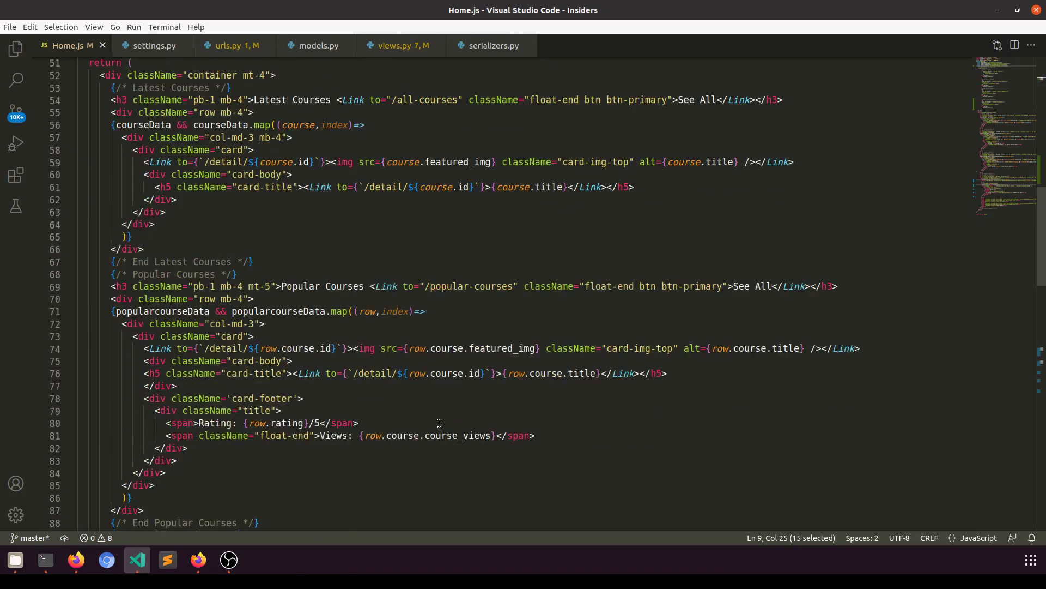
# Step: Load localhost:3000 in Firefox and cycle the testimonial carousel back to its first slide
pyautogui.click(75, 559)
pyautogui.click(270, 36)
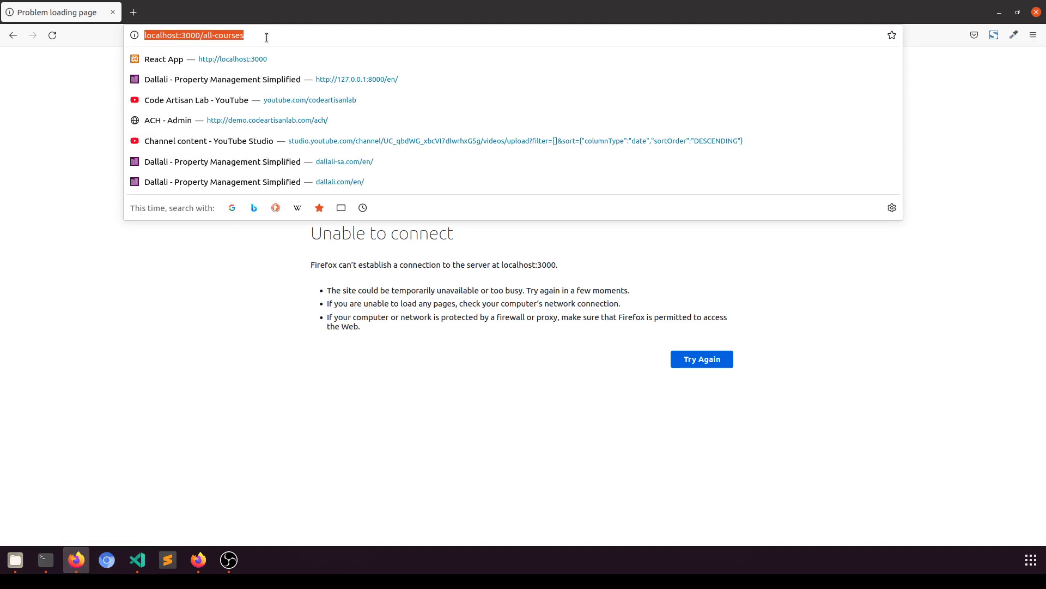
pyautogui.write('localhost:3000')
pyautogui.press('Return')
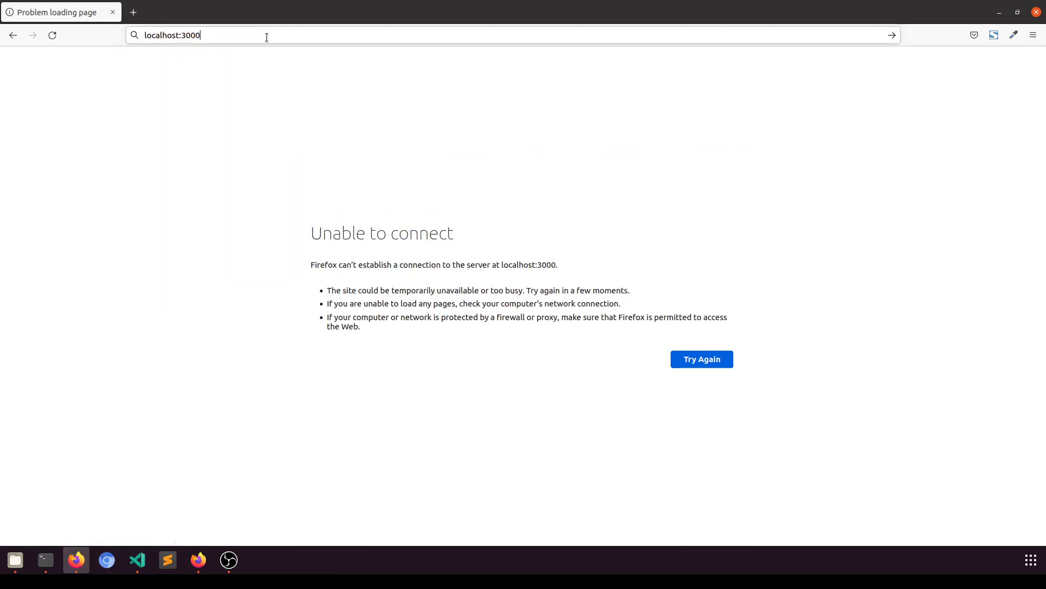
pyautogui.scroll(-5, 403, 331)
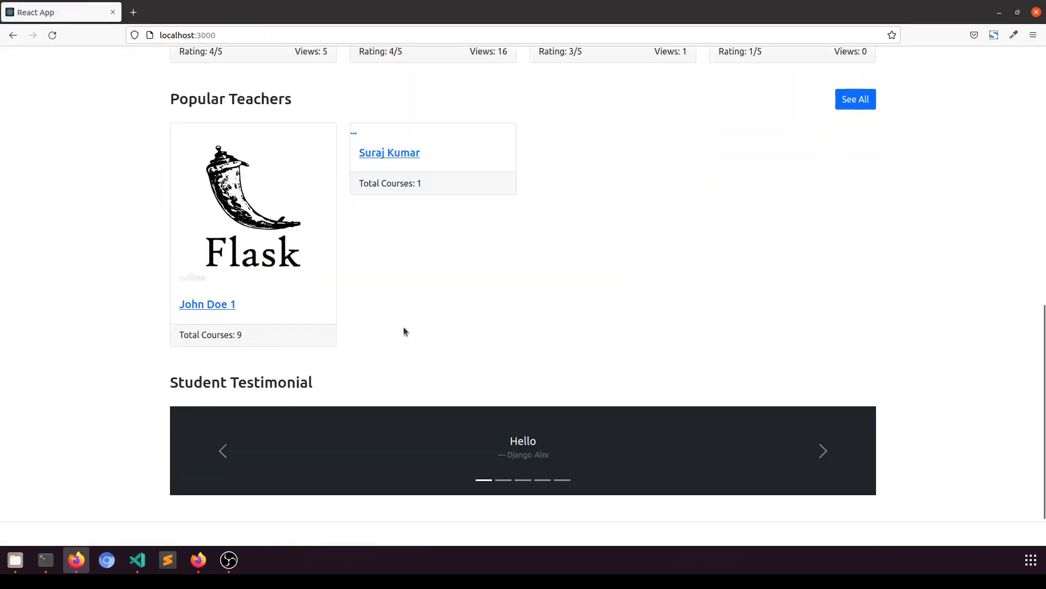
pyautogui.scroll(-2, 403, 331)
pyautogui.click(825, 394)
pyautogui.click(824, 395)
pyautogui.click(825, 394)
pyautogui.click(824, 395)
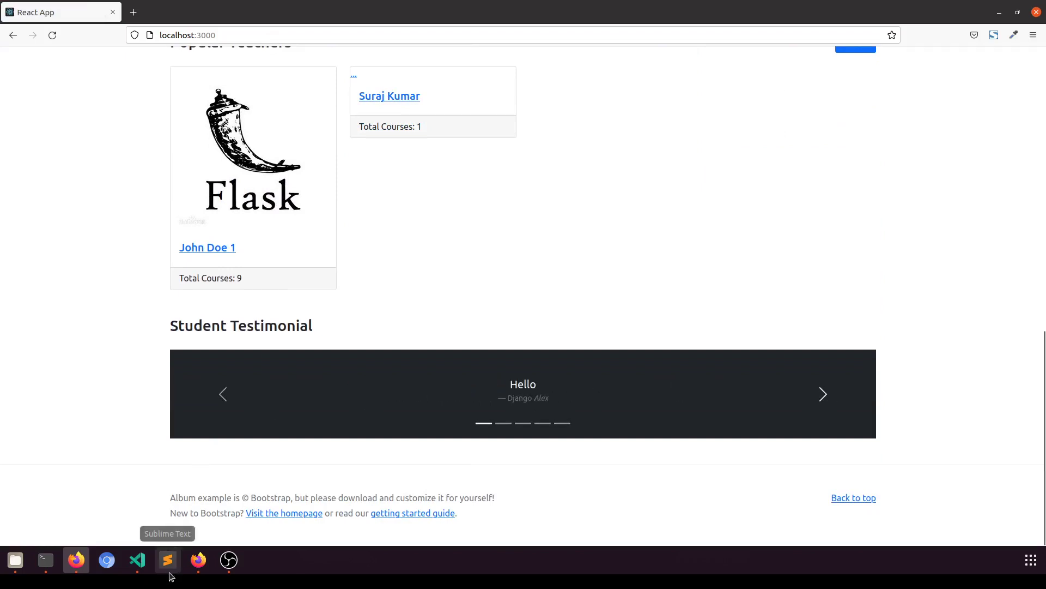
# Step: Highlight the slide's review Hello, course title Django and author name Alex
pyautogui.moveTo(556, 404); pyautogui.dragTo(505, 392)
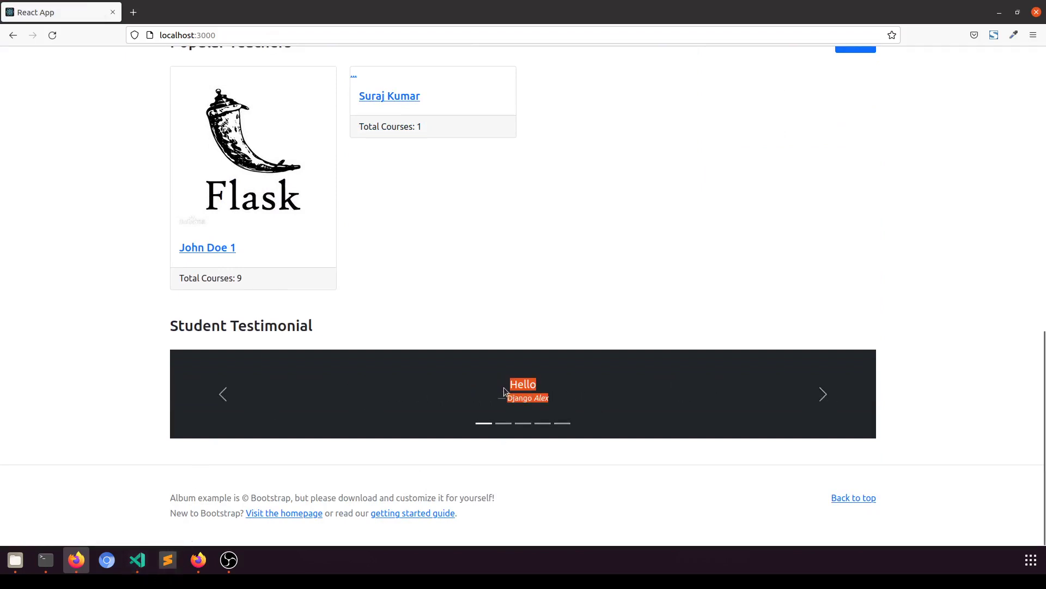
pyautogui.click(519, 395)
pyautogui.doubleClick(531, 388)
pyautogui.doubleClick(511, 398)
pyautogui.doubleClick(544, 398)
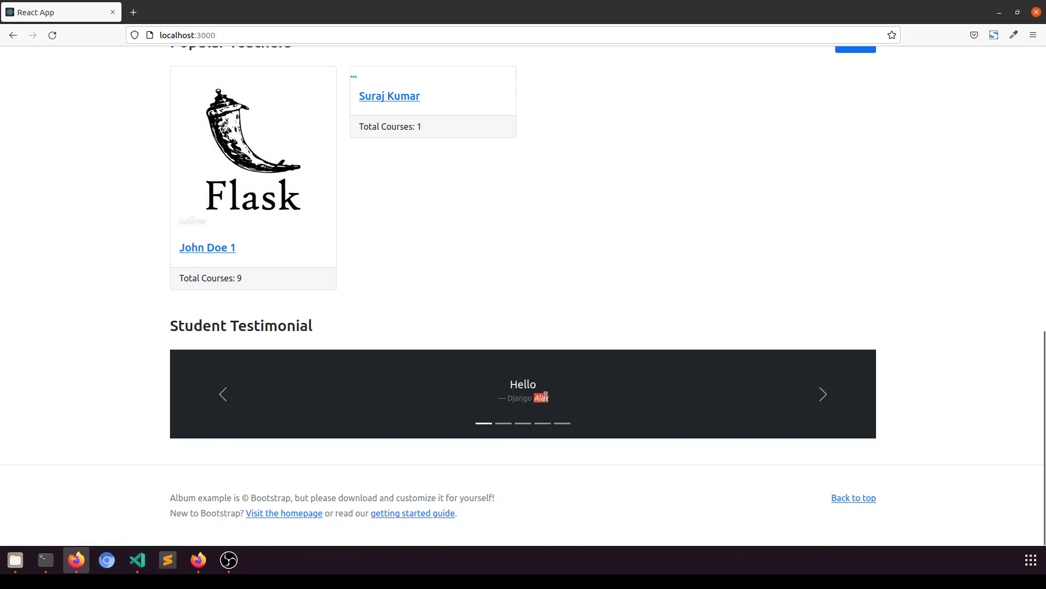
pyautogui.moveTo(540, 389); pyautogui.dragTo(527, 384)
pyautogui.click(551, 391)
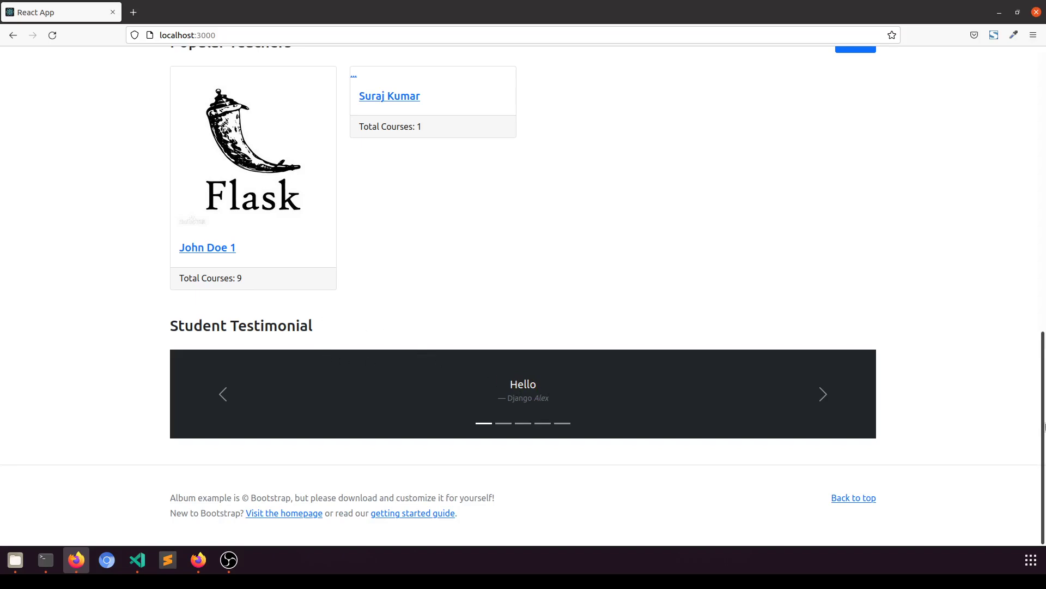
pyautogui.moveTo(1045, 398); pyautogui.dragTo(1044, 120)
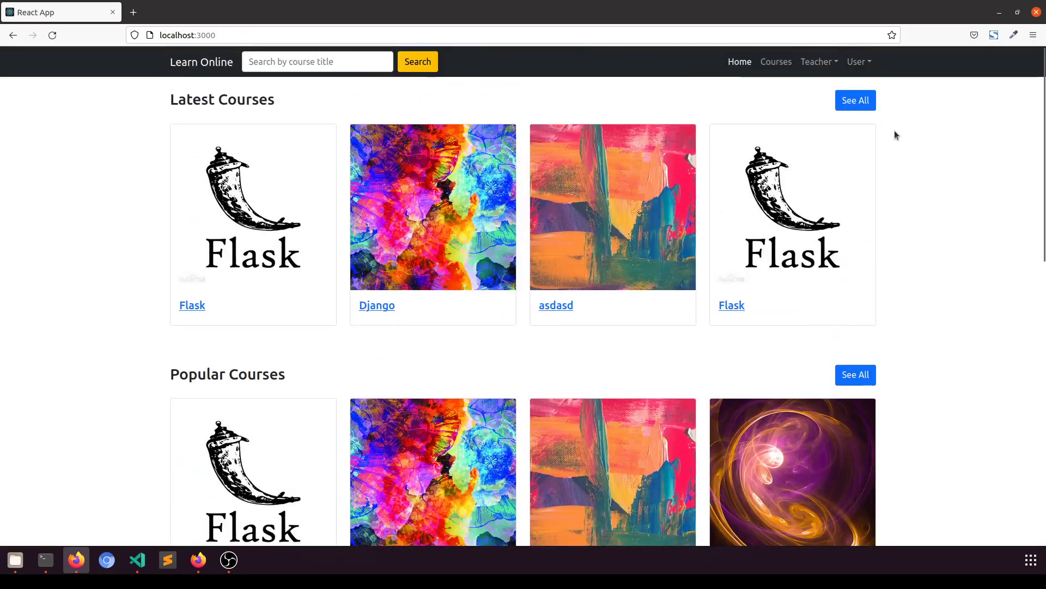
pyautogui.scroll(-3, 401, 328)
pyautogui.scroll(-3, 385, 339)
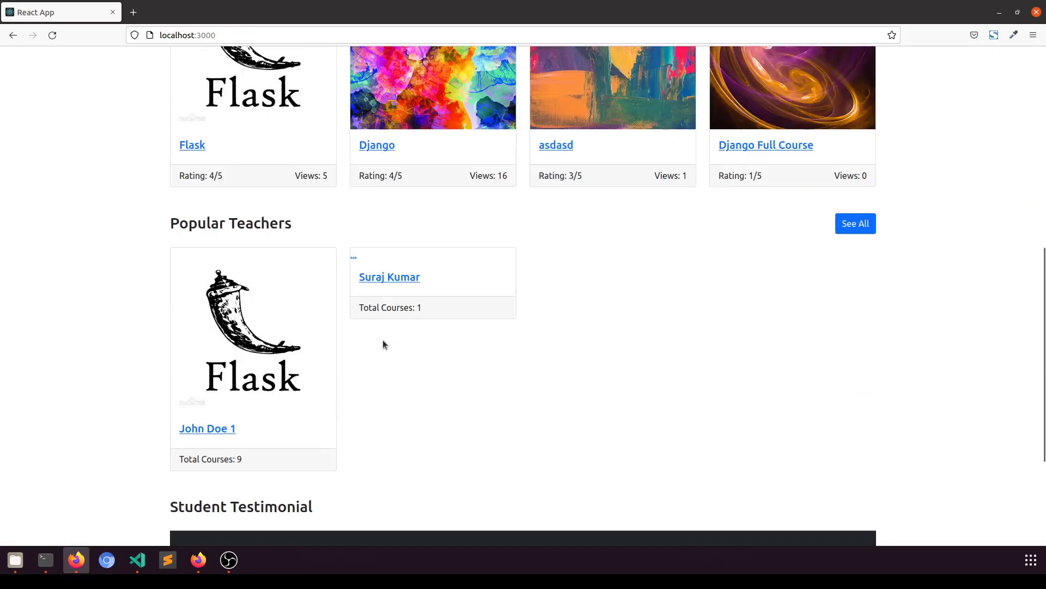
pyautogui.scroll(-2, 382, 344)
pyautogui.scroll(3, 384, 340)
pyautogui.scroll(5, 384, 338)
pyautogui.scroll(3, 387, 334)
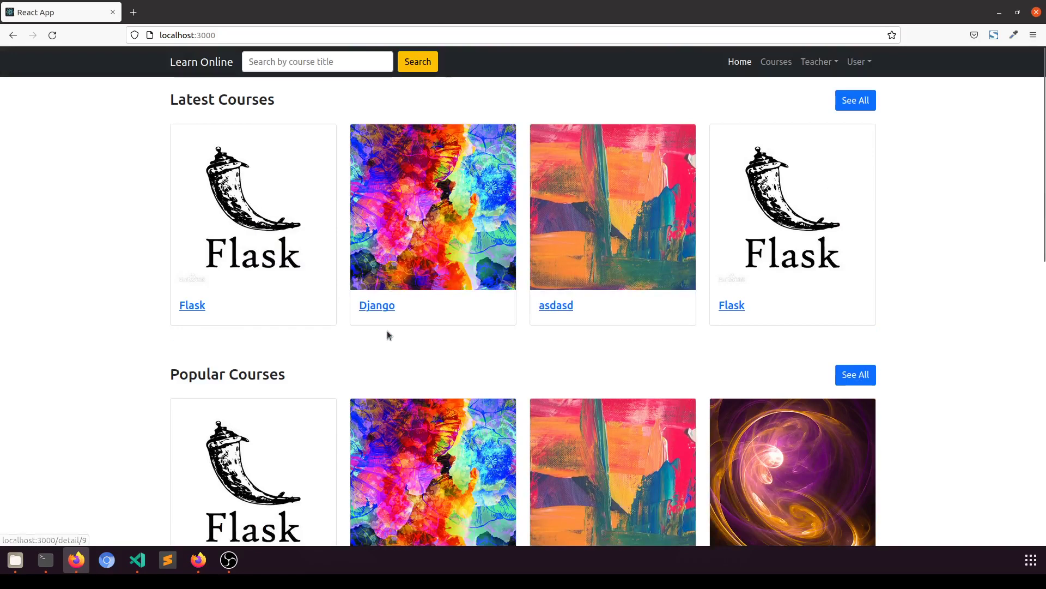
# Step: Open the full course list with See All beside Latest Courses
pyautogui.click(855, 101)
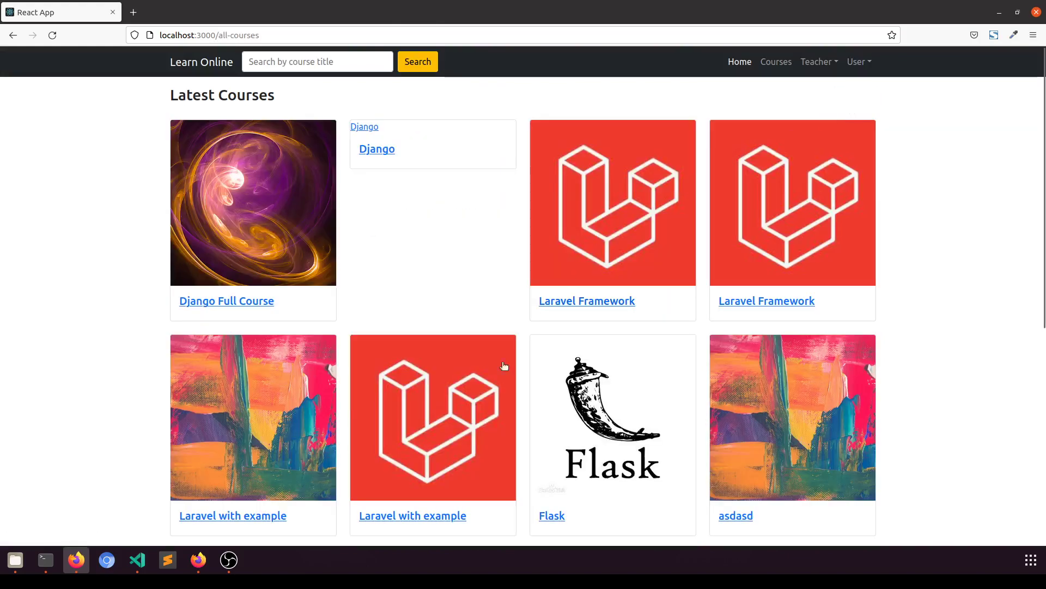
pyautogui.scroll(-4, 518, 415)
pyautogui.scroll(-2, 515, 417)
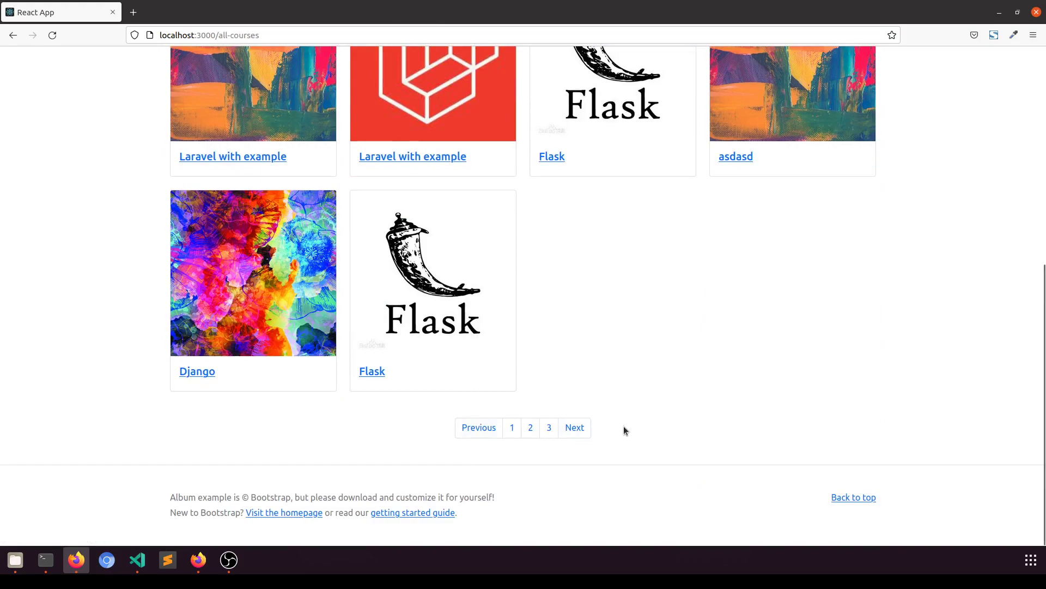
pyautogui.scroll(1, 623, 426)
pyautogui.scroll(5, 623, 426)
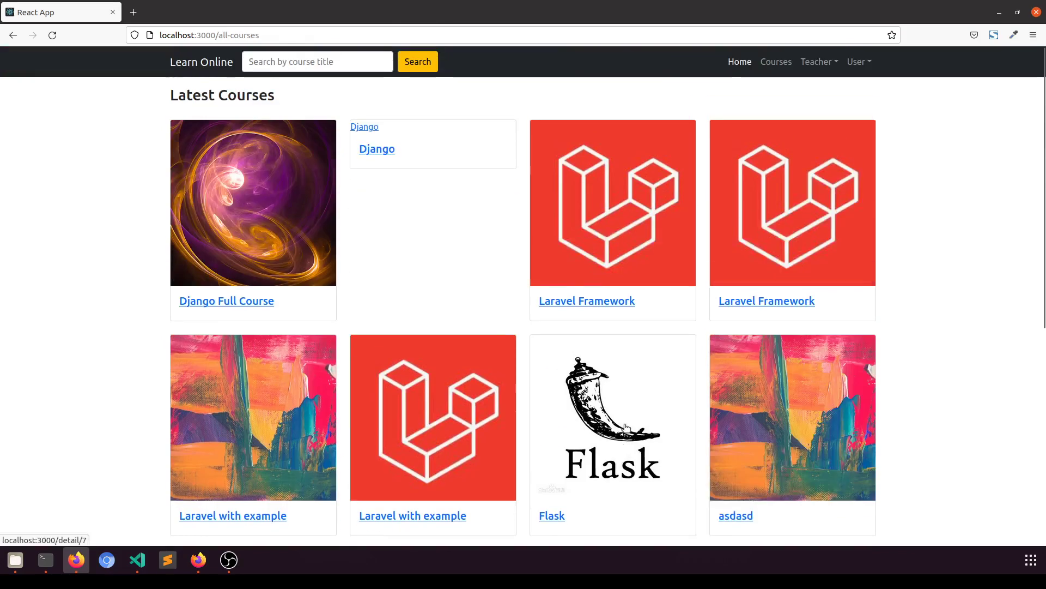
pyautogui.scroll(-1, 602, 360)
pyautogui.scroll(-3, 602, 361)
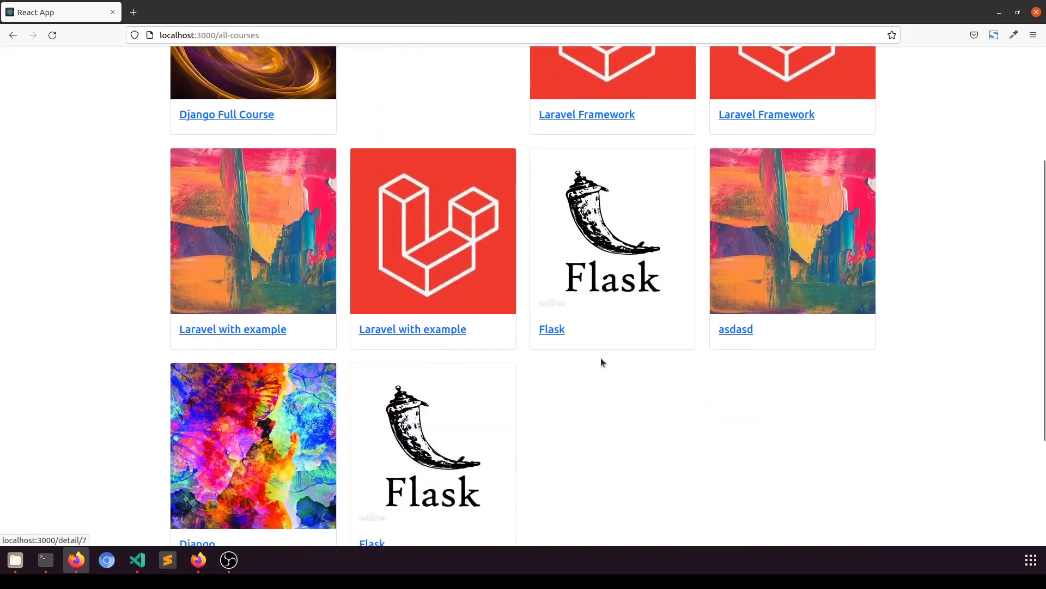
pyautogui.scroll(4, 600, 362)
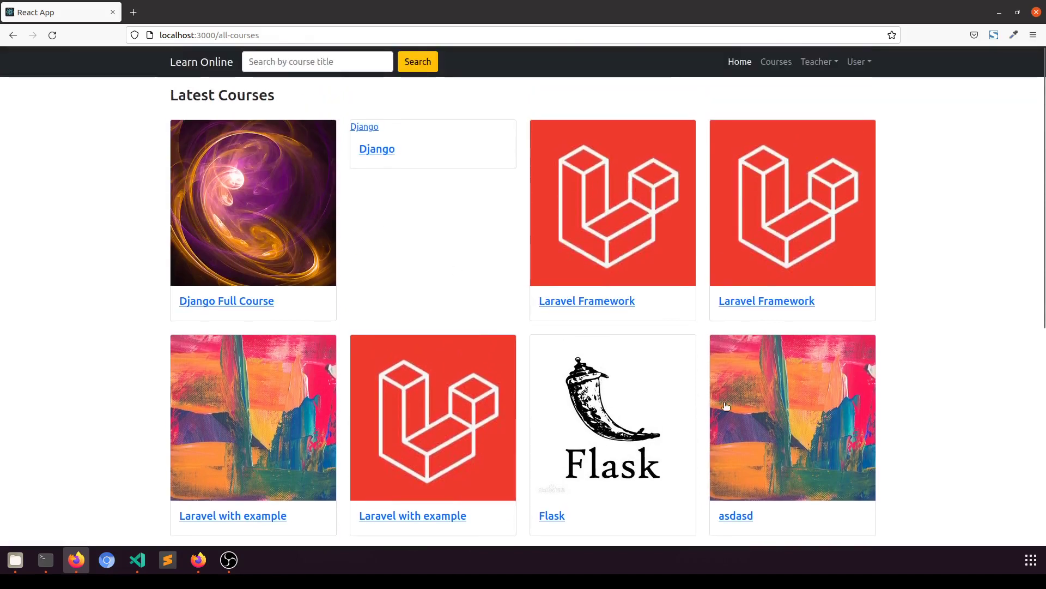
pyautogui.scroll(-4, 665, 428)
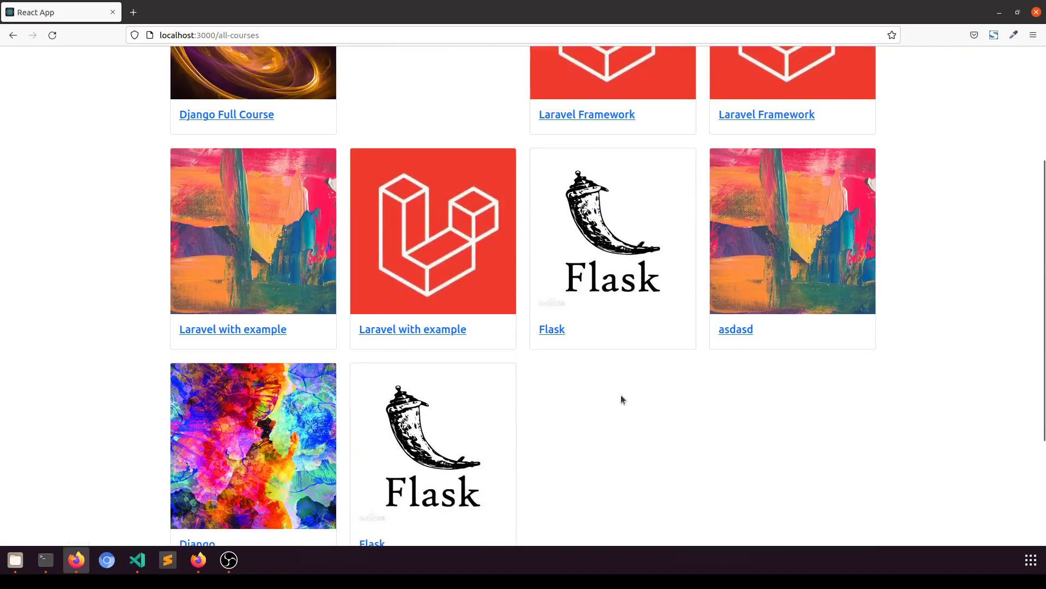
pyautogui.scroll(-4, 681, 450)
pyautogui.scroll(5, 761, 470)
pyautogui.scroll(3, 761, 470)
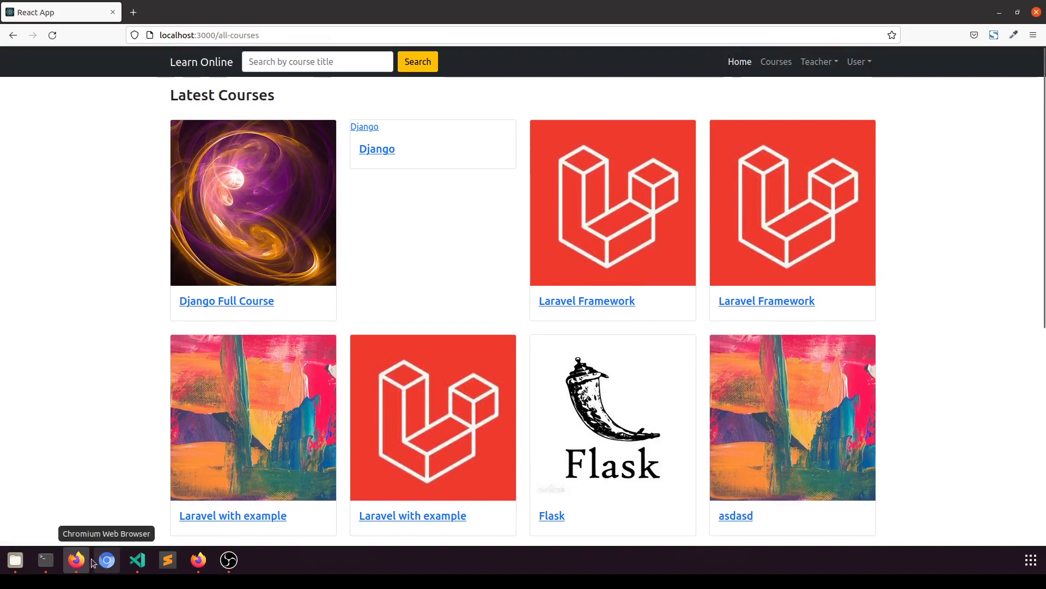
# Step: Bring up the other Firefox window and its Code Artisan Lab YouTube tab
pyautogui.click(198, 559)
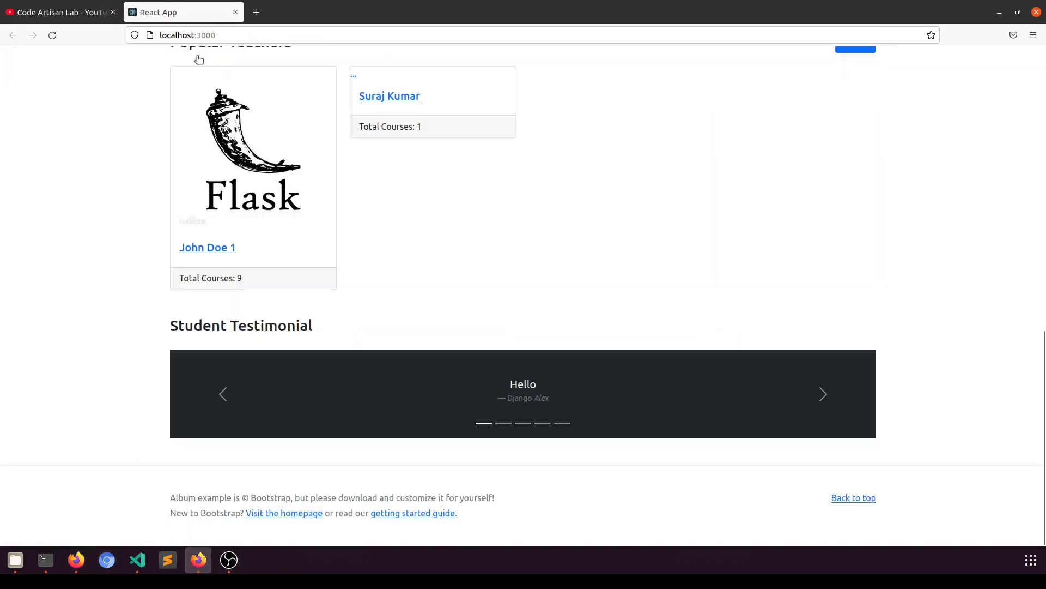
pyautogui.click(75, 18)
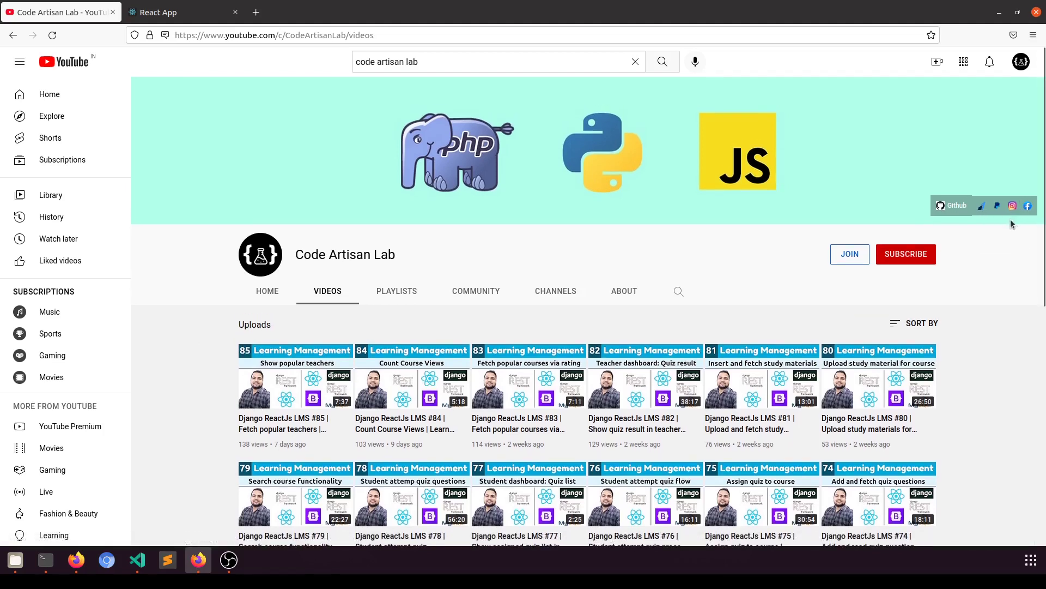
pyautogui.moveTo(1045, 231); pyautogui.dragTo(1045, 251)
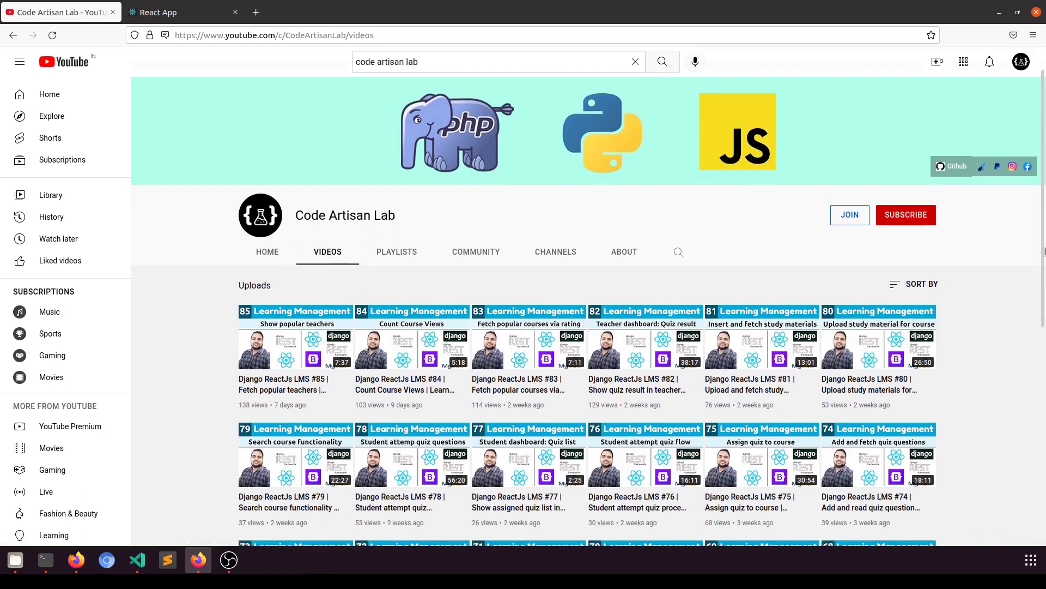